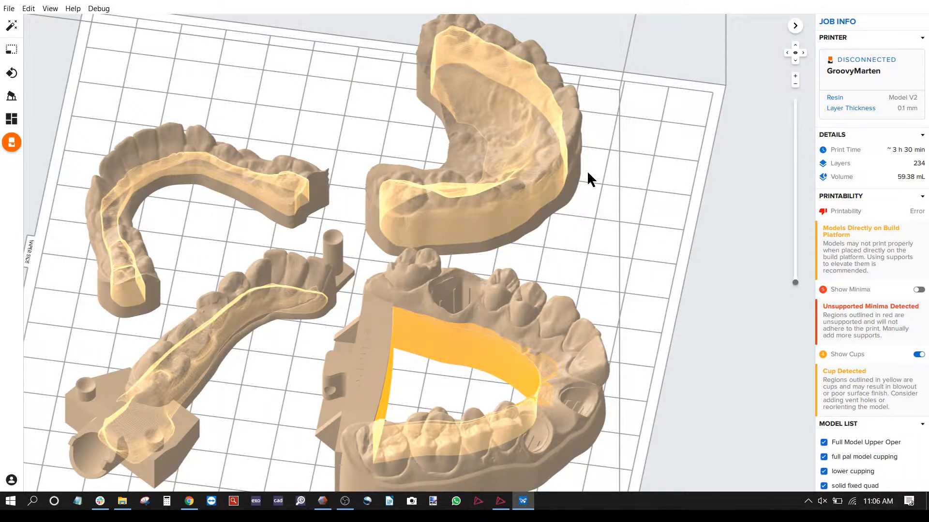
Hide the cup highlighting and examine the undersides of the dental models, comparing the hollow ones with the open-arch model
{"action": "right_click_drag", "start_coordinate": [655, 332], "coordinate": [629, 203]}
{"action": "left_click", "coordinate": [919, 354]}
{"action": "mouse_move", "coordinate": [550, 323]}
{"action": "right_mouse_down"}
{"action": "mouse_move", "coordinate": [548, 219]}
{"action": "mouse_move", "coordinate": [494, 214]}
{"action": "mouse_move", "coordinate": [502, 147]}
{"action": "mouse_move", "coordinate": [504, 178]}
{"action": "right_mouse_up"}
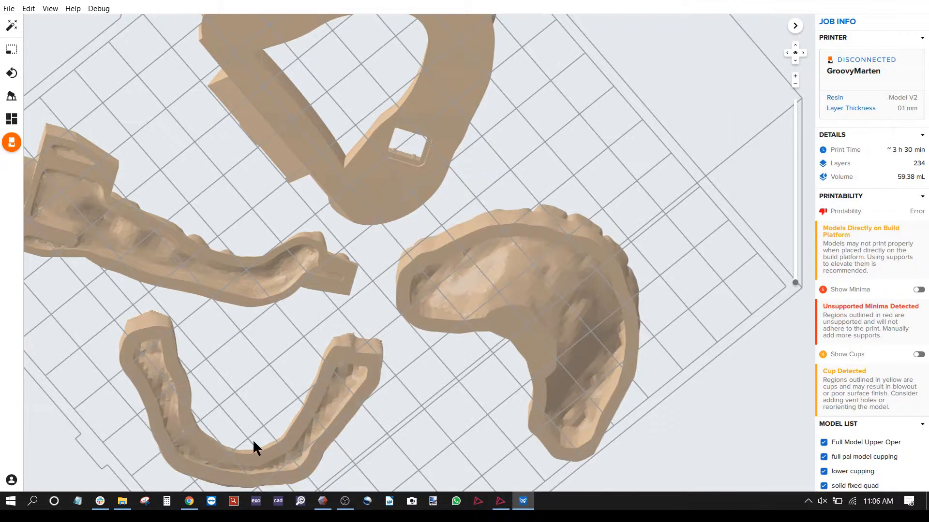
{"action": "right_click_drag", "start_coordinate": [147, 232], "coordinate": [375, 136]}
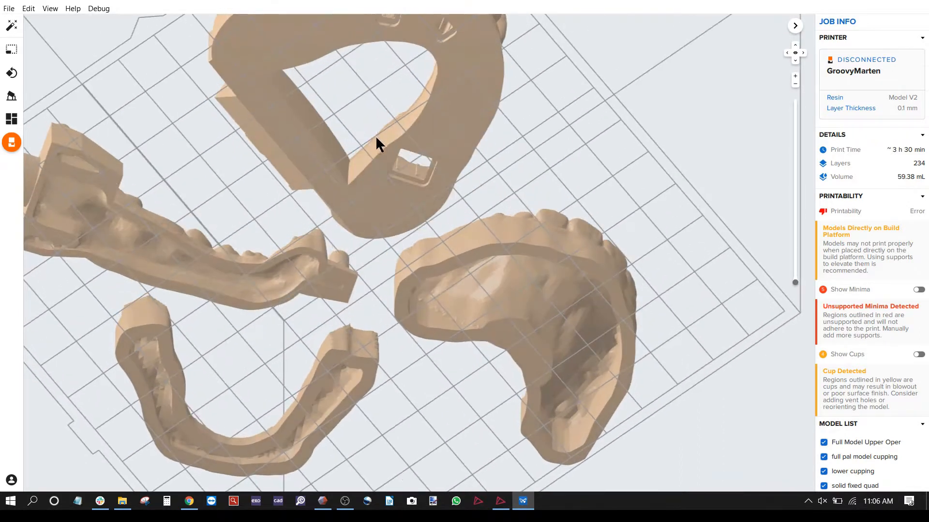
{"action": "scroll", "coordinate": [353, 213], "scroll_direction": "down", "scroll_amount": 1}
{"action": "scroll", "coordinate": [339, 184], "scroll_direction": "down", "scroll_amount": 1}
{"action": "scroll", "coordinate": [373, 45], "scroll_direction": "up", "scroll_amount": 3}
{"action": "right_click_drag", "start_coordinate": [380, 155], "coordinate": [394, 261]}
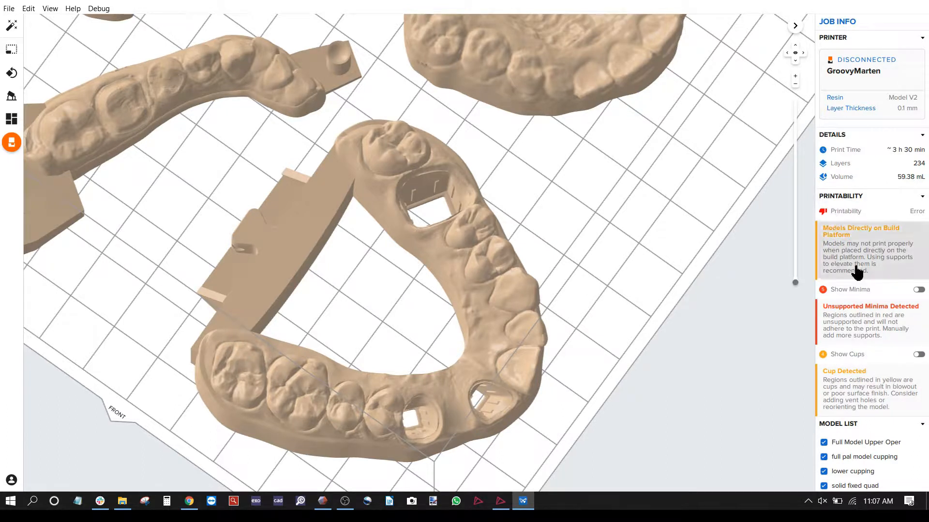
Show the cup highlighting again and examine the highlighted cup regions on all four models from above and from the side
{"action": "left_click", "coordinate": [919, 355]}
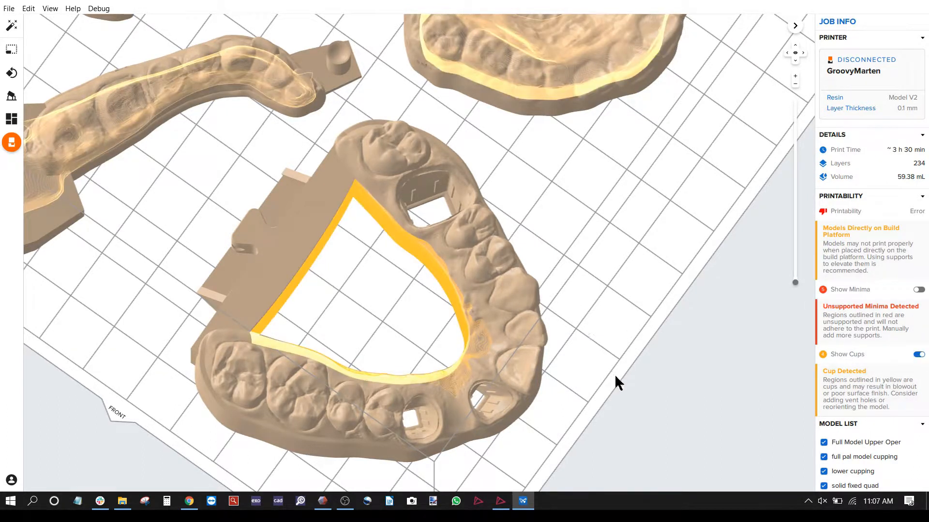
{"action": "scroll", "coordinate": [610, 362], "scroll_direction": "down", "scroll_amount": 5}
{"action": "scroll", "coordinate": [553, 237], "scroll_direction": "up", "scroll_amount": 8}
{"action": "right_click_drag", "start_coordinate": [576, 231], "coordinate": [444, 270]}
{"action": "mouse_move", "coordinate": [545, 284]}
{"action": "right_mouse_down"}
{"action": "mouse_move", "coordinate": [553, 213]}
{"action": "mouse_move", "coordinate": [548, 335]}
{"action": "mouse_move", "coordinate": [579, 335]}
{"action": "mouse_move", "coordinate": [572, 346]}
{"action": "mouse_move", "coordinate": [621, 279]}
{"action": "right_mouse_up"}
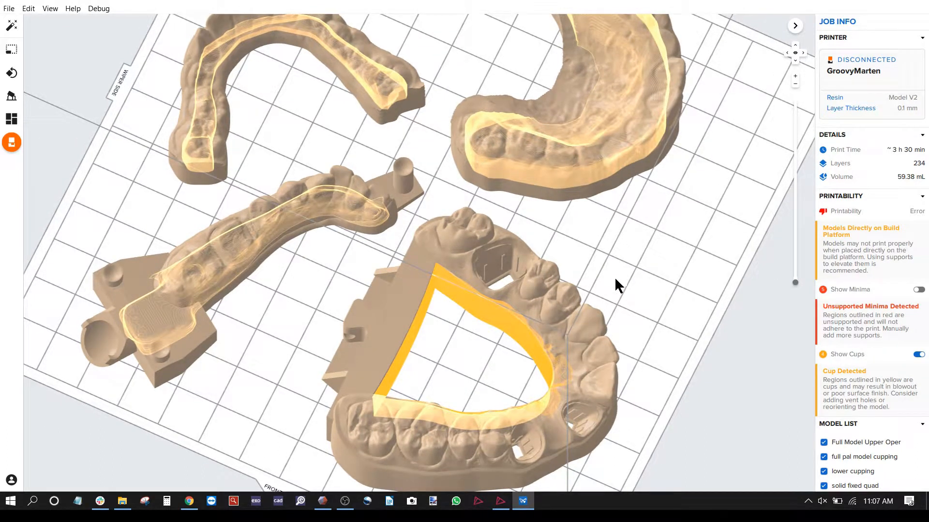
{"action": "right_click_drag", "start_coordinate": [615, 280], "coordinate": [467, 255]}
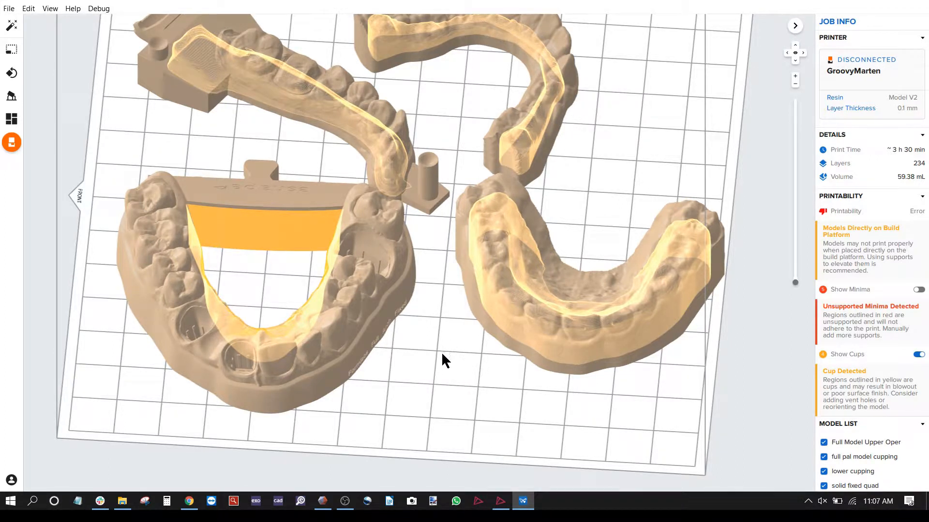
{"action": "right_click_drag", "start_coordinate": [475, 352], "coordinate": [231, 287]}
{"action": "right_click_drag", "start_coordinate": [384, 289], "coordinate": [364, 222]}
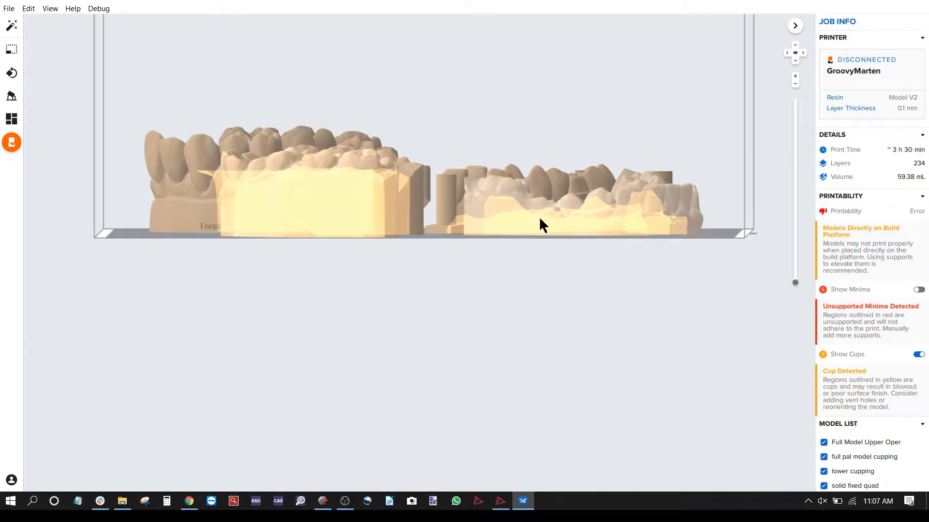
{"action": "right_click_drag", "start_coordinate": [471, 232], "coordinate": [489, 369]}
{"action": "right_click_drag", "start_coordinate": [426, 313], "coordinate": [568, 309]}
{"action": "mouse_move", "coordinate": [532, 271]}
{"action": "right_mouse_down"}
{"action": "mouse_move", "coordinate": [564, 263]}
{"action": "mouse_move", "coordinate": [529, 251]}
{"action": "mouse_move", "coordinate": [556, 263]}
{"action": "mouse_move", "coordinate": [534, 284]}
{"action": "right_mouse_up"}
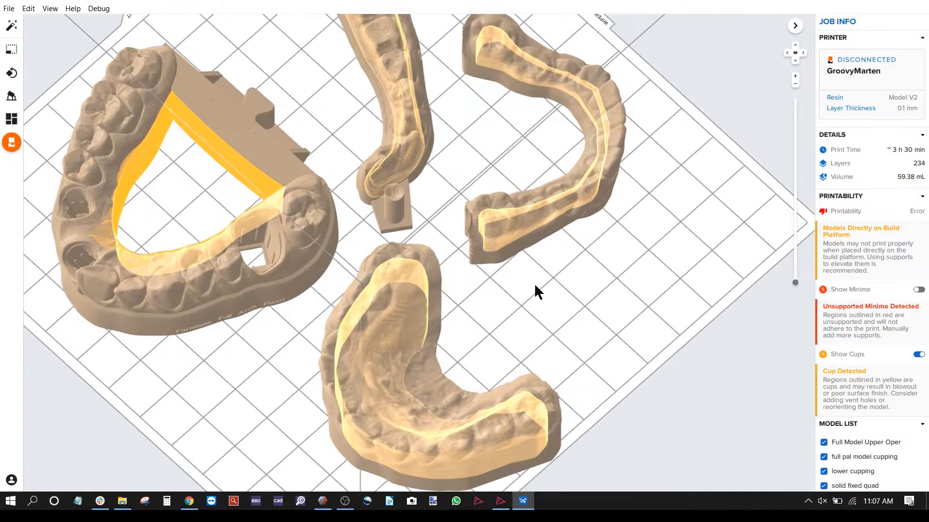
Auto-generate supports for the lower cupping model with a full raft and check how it is raised off the platform
{"action": "left_click", "coordinate": [550, 217]}
{"action": "right_click_drag", "start_coordinate": [618, 326], "coordinate": [541, 168]}
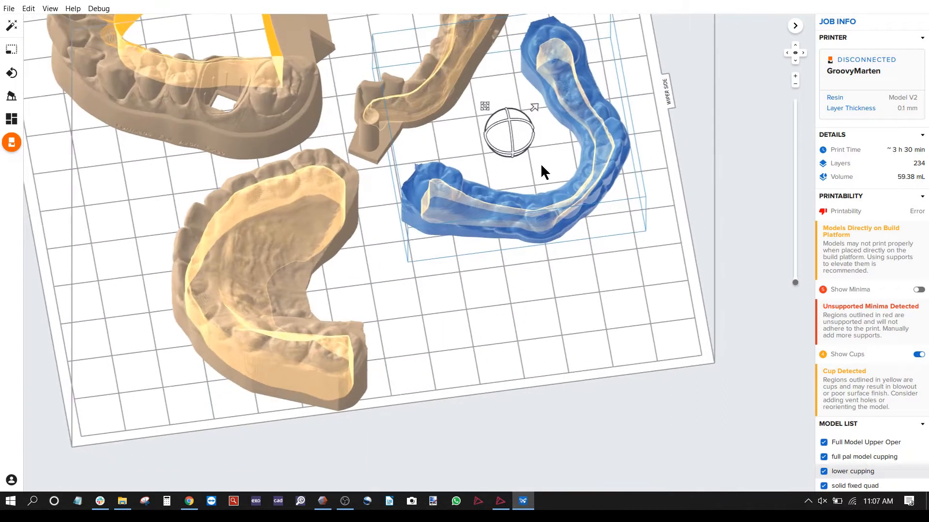
{"action": "left_click", "coordinate": [12, 97]}
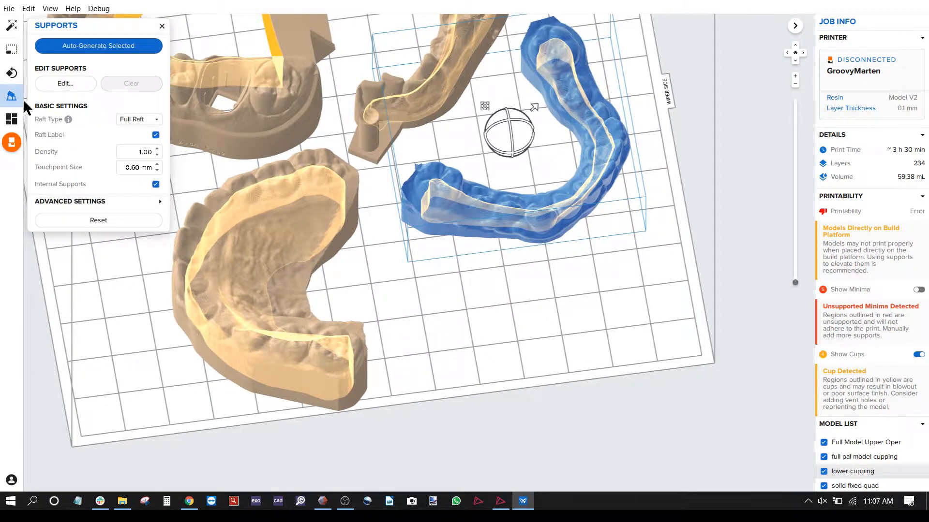
{"action": "left_click", "coordinate": [131, 121]}
{"action": "left_click", "coordinate": [129, 125]}
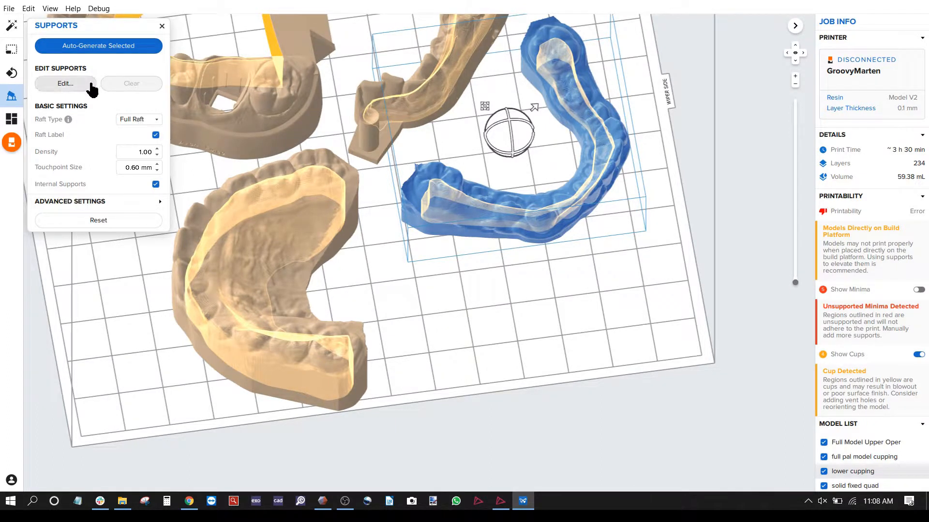
{"action": "left_click", "coordinate": [98, 46]}
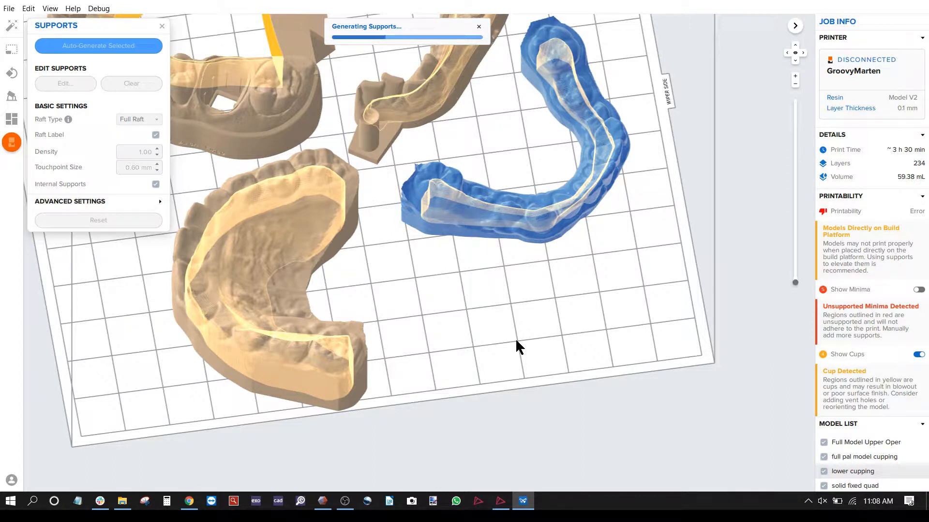
{"action": "right_click_drag", "start_coordinate": [512, 332], "coordinate": [553, 417]}
{"action": "left_click", "coordinate": [638, 319]}
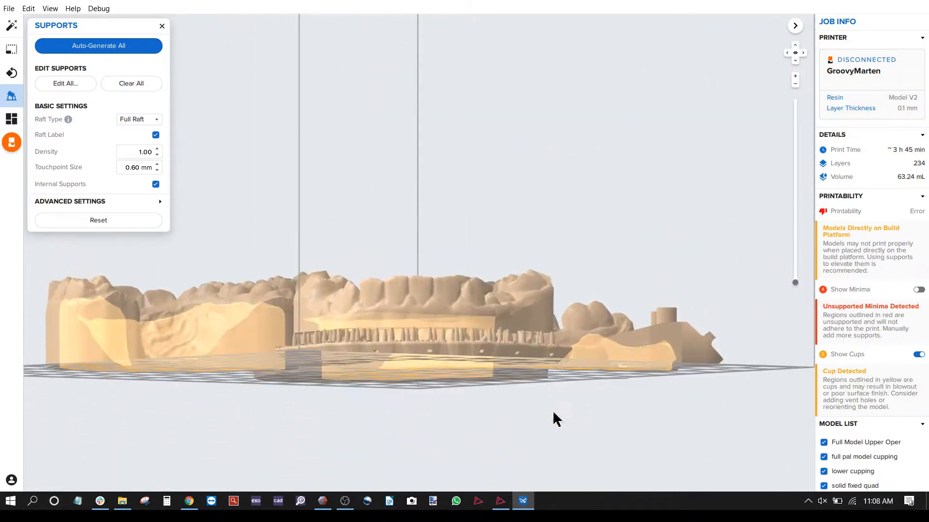
{"action": "right_click_drag", "start_coordinate": [477, 332], "coordinate": [489, 315]}
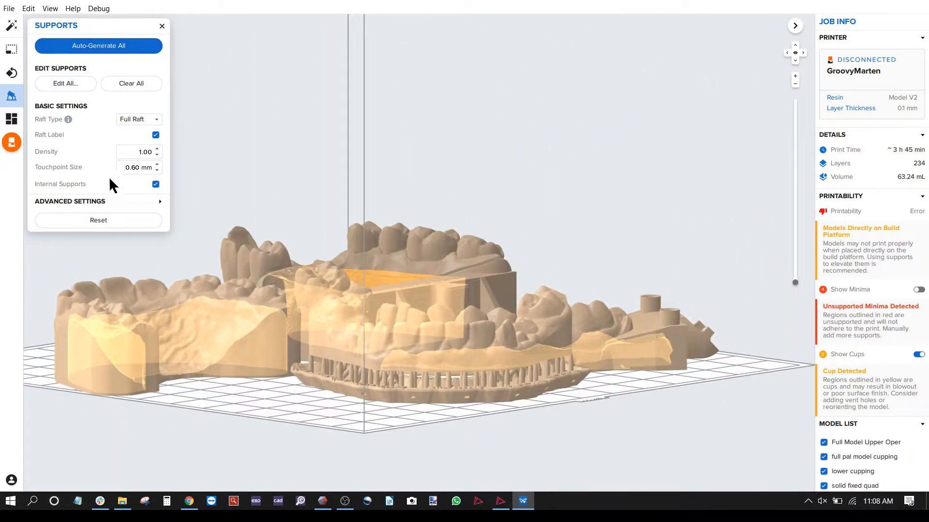
Set the supports' height above raft to 2.50 mm and regenerate the supports for the lower cupping model only
{"action": "left_click", "coordinate": [156, 204]}
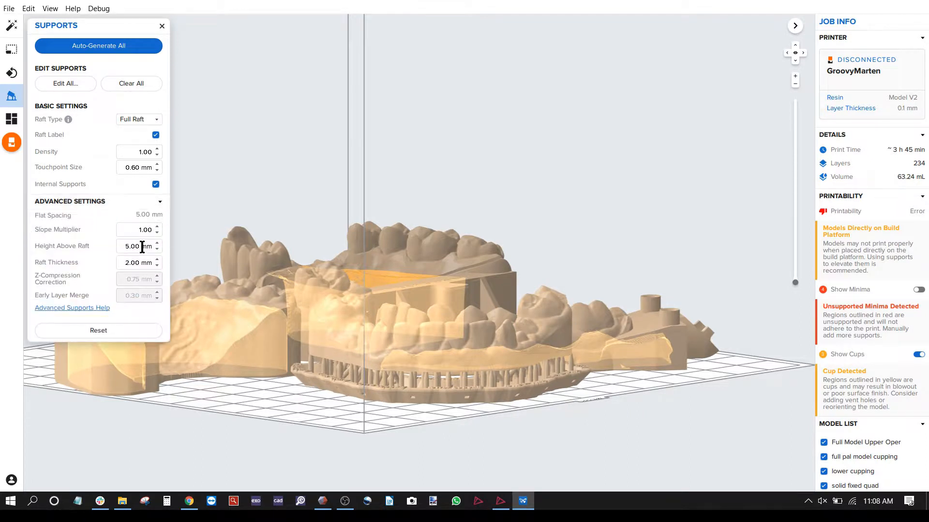
{"action": "left_click_drag", "start_coordinate": [120, 247], "coordinate": [157, 256]}
{"action": "type", "text": "2.5"}
{"action": "key", "text": "Return"}
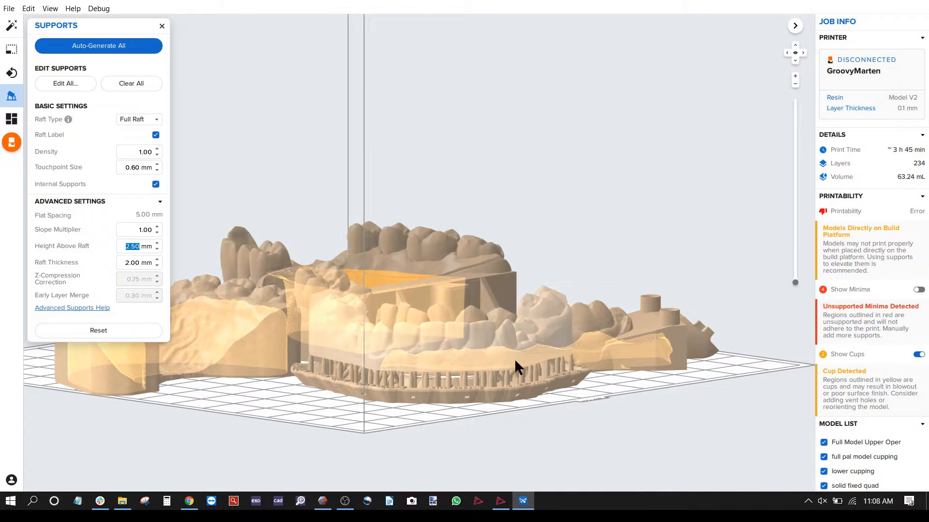
{"action": "right_click_drag", "start_coordinate": [507, 357], "coordinate": [519, 373]}
{"action": "left_click", "coordinate": [518, 372]}
{"action": "left_click", "coordinate": [119, 47]}
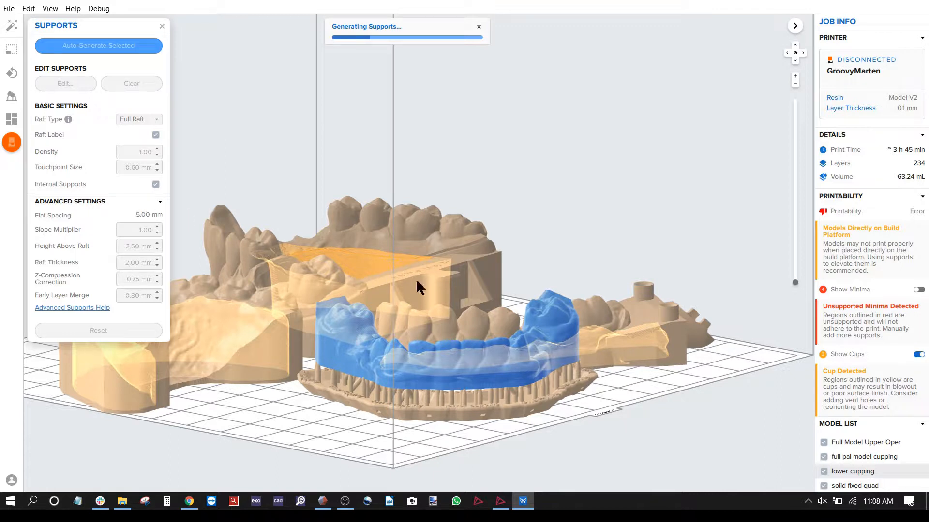
Examine the regenerated supports and raft of the lower cupping model up close, and compare it with the remaining models on the platform
{"action": "scroll", "coordinate": [518, 416], "scroll_direction": "up", "scroll_amount": 5}
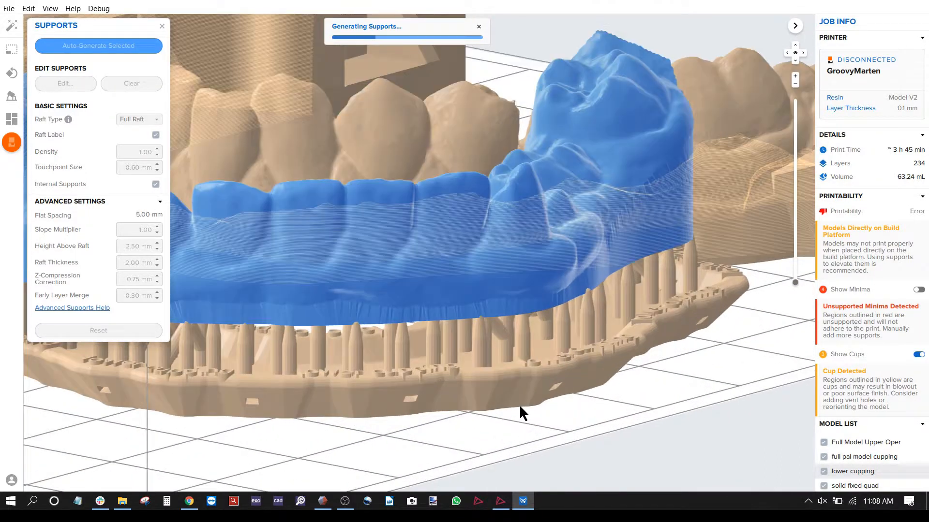
{"action": "scroll", "coordinate": [505, 367], "scroll_direction": "up", "scroll_amount": 3}
{"action": "scroll", "coordinate": [460, 281], "scroll_direction": "up", "scroll_amount": 2}
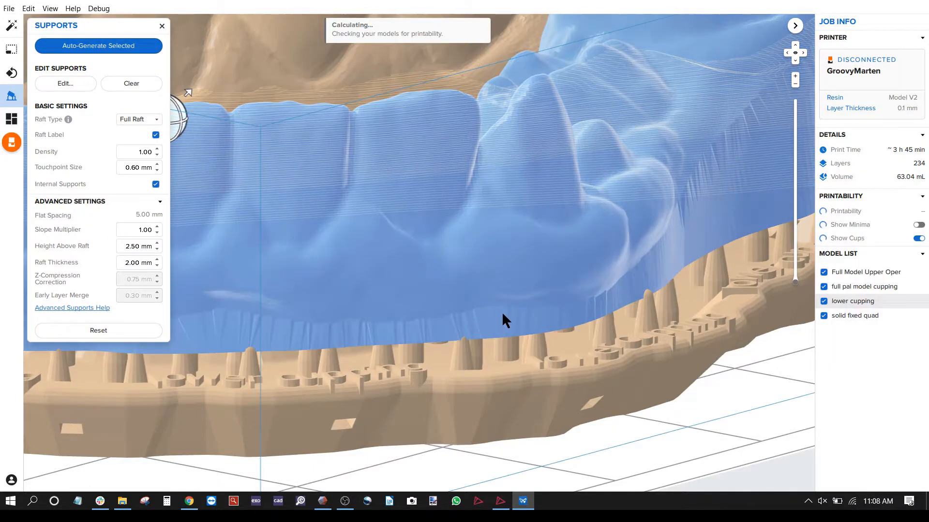
{"action": "right_click_drag", "start_coordinate": [503, 320], "coordinate": [472, 340]}
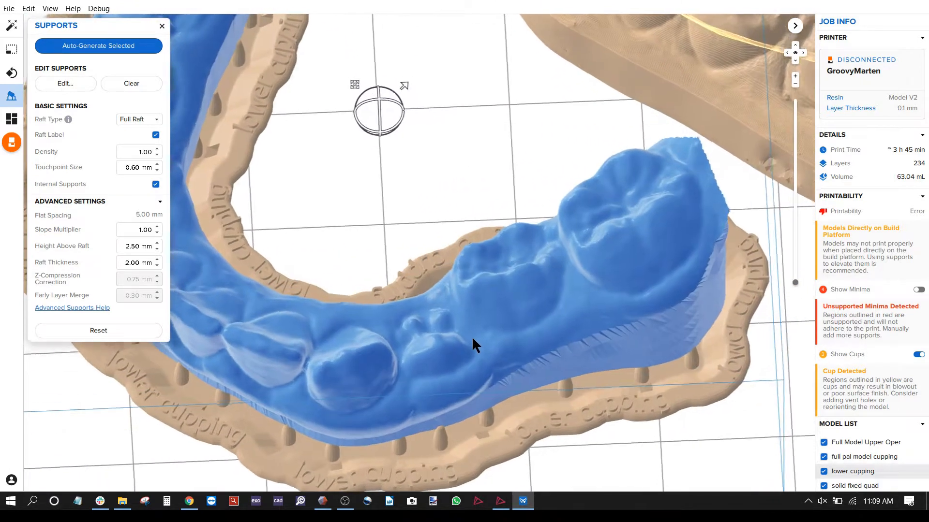
{"action": "left_click", "coordinate": [633, 448]}
{"action": "right_click_drag", "start_coordinate": [556, 354], "coordinate": [507, 240]}
{"action": "scroll", "coordinate": [432, 280], "scroll_direction": "down", "scroll_amount": 5}
{"action": "middle_click_drag", "start_coordinate": [507, 239], "coordinate": [486, 408]}
{"action": "right_click_drag", "start_coordinate": [505, 313], "coordinate": [539, 312]}
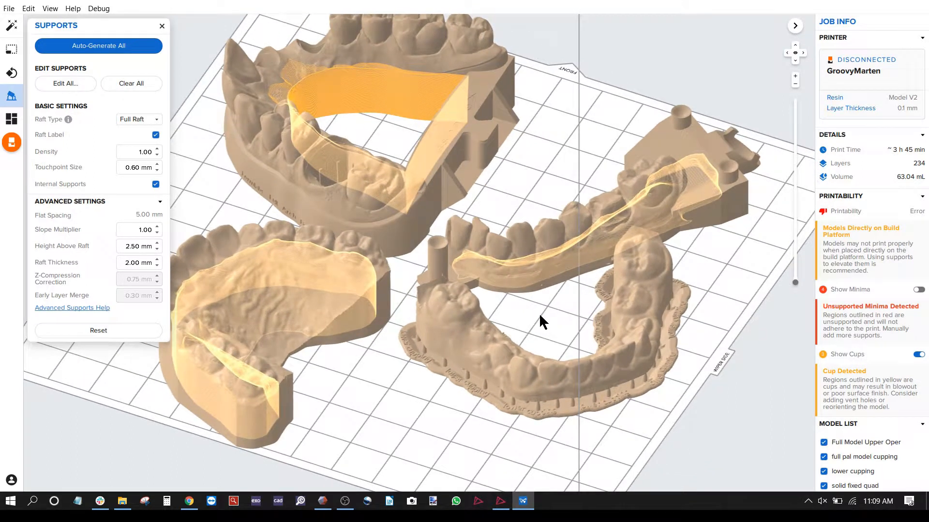
{"action": "right_click_drag", "start_coordinate": [539, 312], "coordinate": [529, 297]}
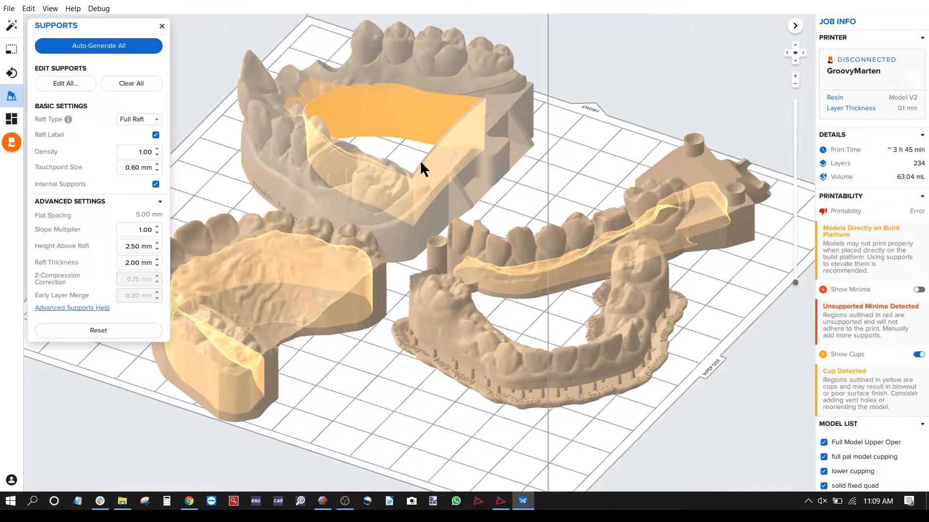
Switch to Meshmixer and import the Full Model Upper Oper file from the Files for cupping video folder
{"action": "left_click", "coordinate": [328, 503]}
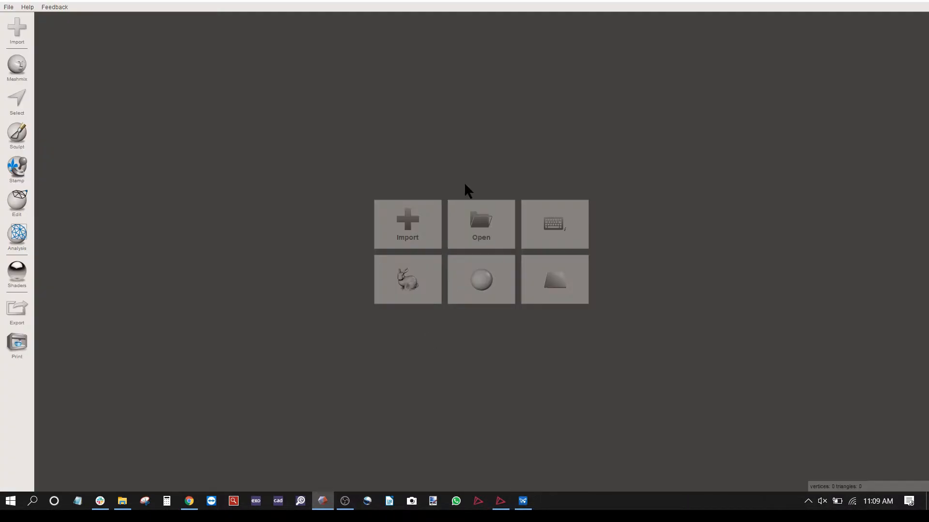
{"action": "left_click", "coordinate": [123, 503]}
{"action": "left_click", "coordinate": [491, 189]}
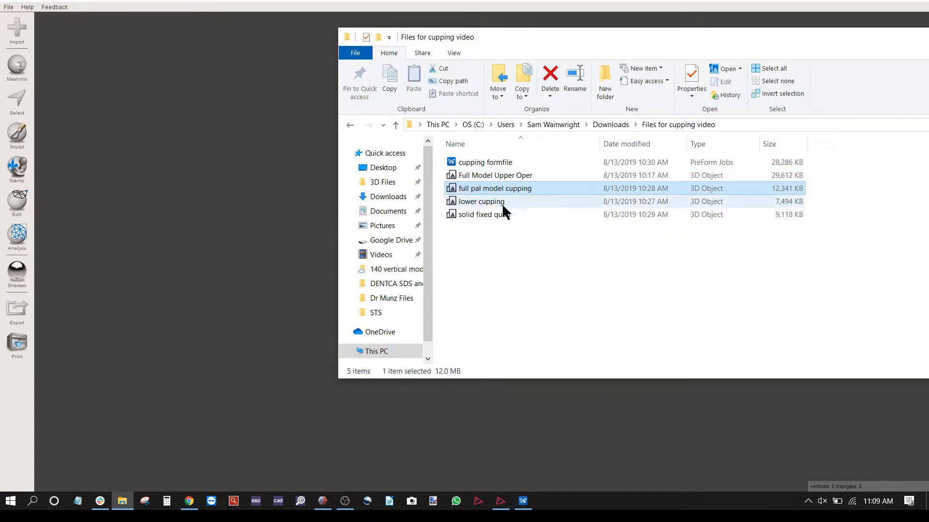
{"action": "left_click", "coordinate": [503, 216]}
{"action": "left_click", "coordinate": [498, 178]}
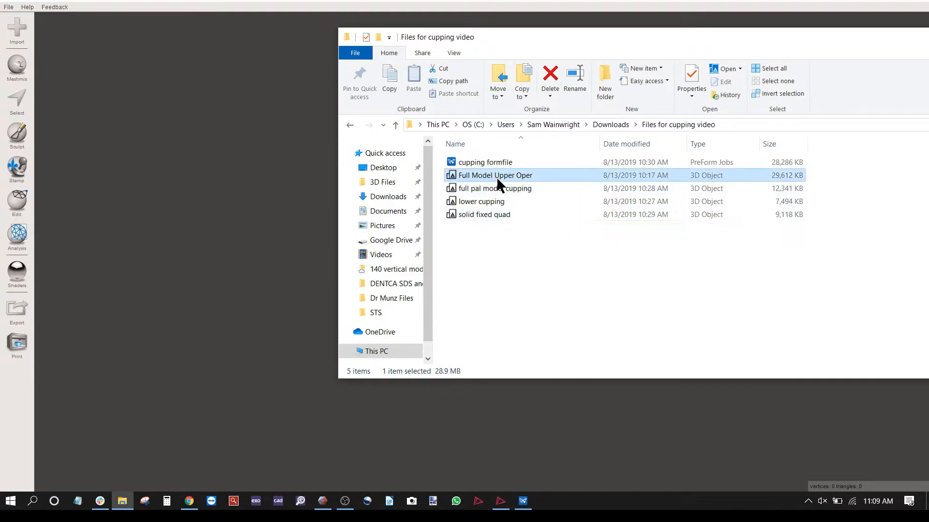
{"action": "left_click_drag", "start_coordinate": [498, 180], "coordinate": [260, 260]}
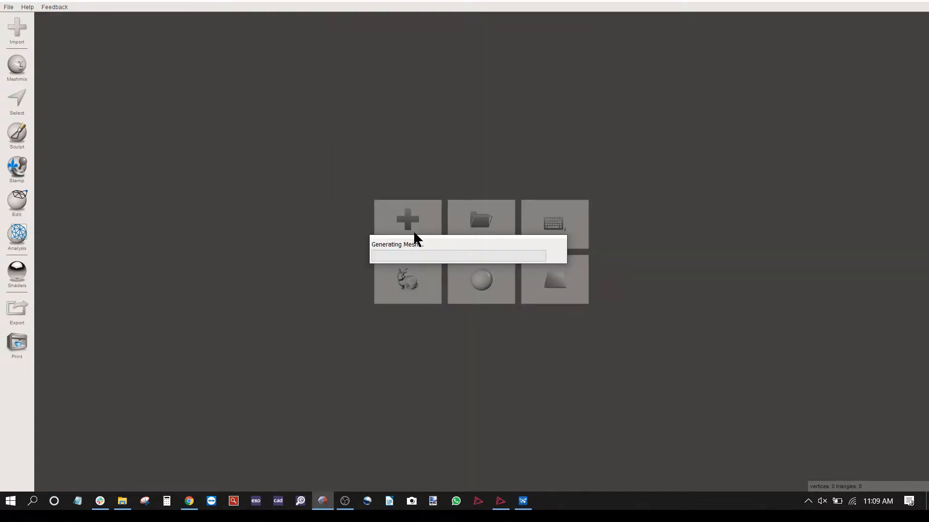
{"action": "mouse_move", "coordinate": [500, 271]}
{"action": "right_mouse_down"}
{"action": "mouse_move", "coordinate": [443, 309]}
{"action": "mouse_move", "coordinate": [518, 279]}
{"action": "mouse_move", "coordinate": [486, 275]}
{"action": "mouse_move", "coordinate": [501, 272]}
{"action": "right_mouse_up"}
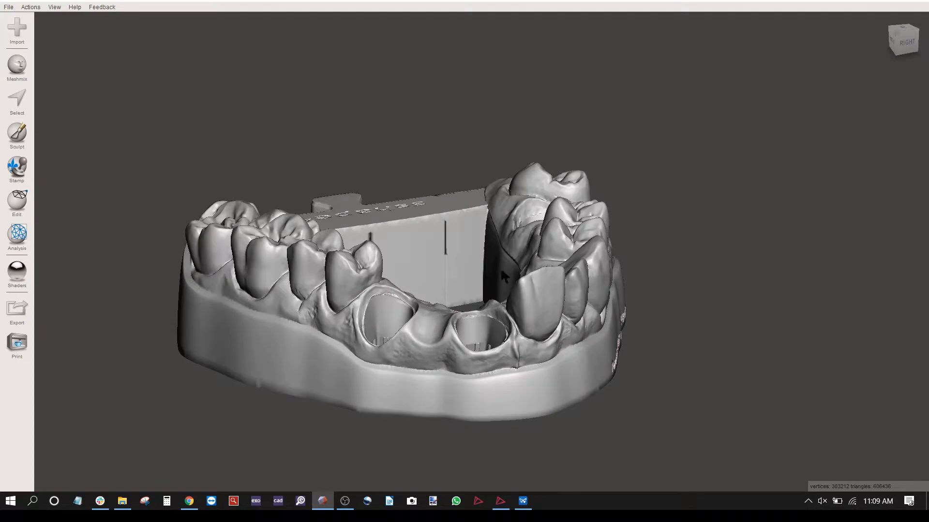
Start an Add Tube operation on the upper model with a 2 mm radius at both ends and move one end to the rear wall's outer face
{"action": "left_click", "coordinate": [23, 200]}
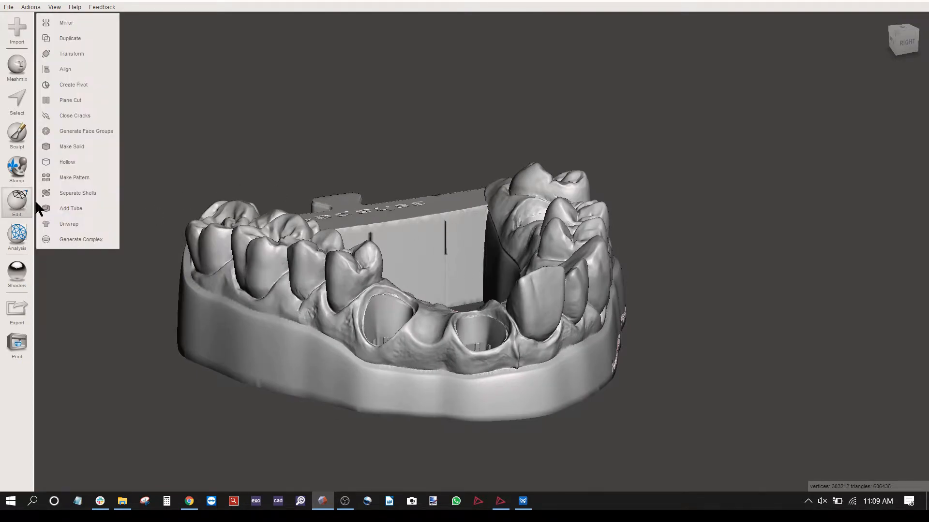
{"action": "left_click", "coordinate": [65, 206]}
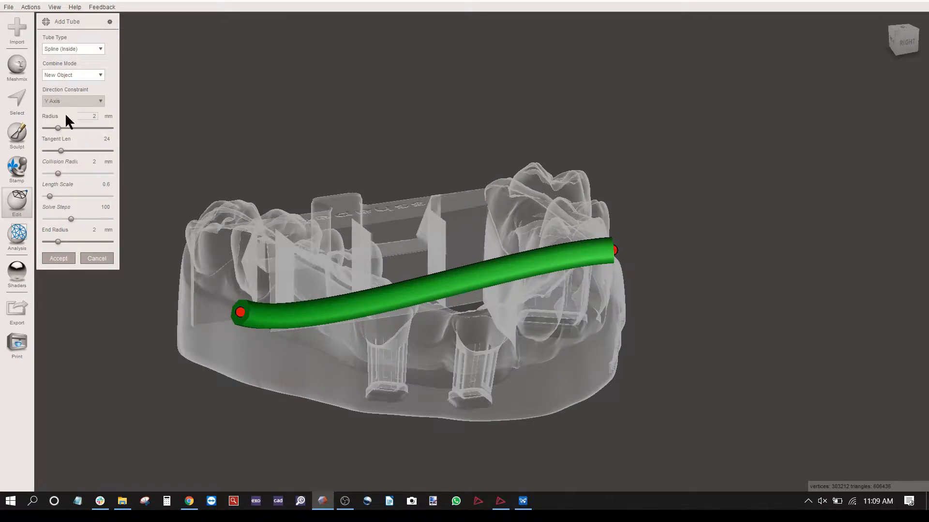
{"action": "left_click", "coordinate": [98, 117]}
{"action": "left_click", "coordinate": [85, 230]}
{"action": "right_click_drag", "start_coordinate": [374, 303], "coordinate": [639, 412]}
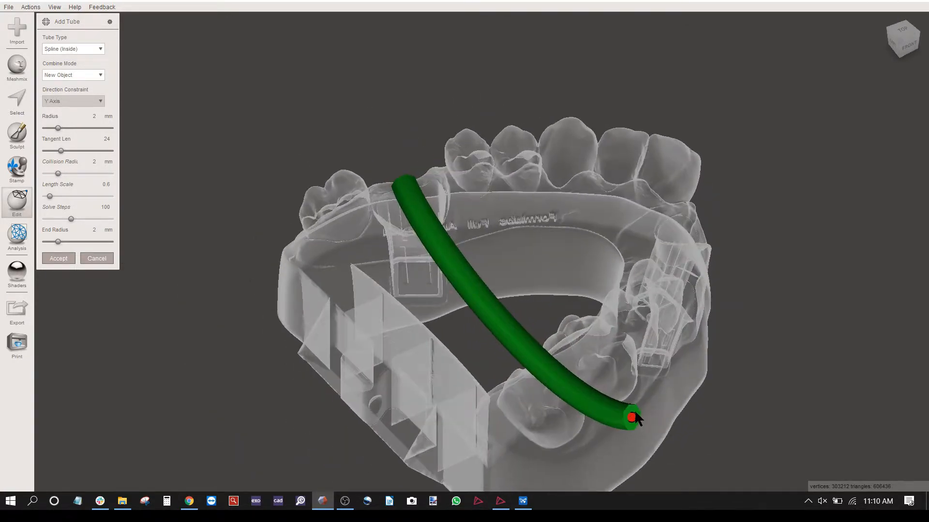
{"action": "left_click_drag", "start_coordinate": [628, 418], "coordinate": [454, 476]}
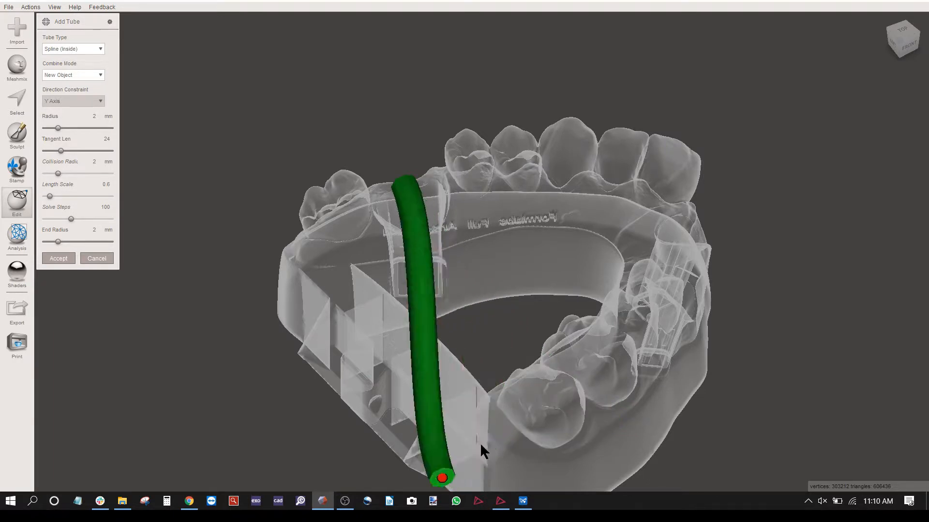
Move the tube's far end to the inner face of the upper model's rear wall, near its lower edge
{"action": "right_click_drag", "start_coordinate": [551, 386], "coordinate": [573, 324]}
{"action": "left_click_drag", "start_coordinate": [565, 319], "coordinate": [527, 329]}
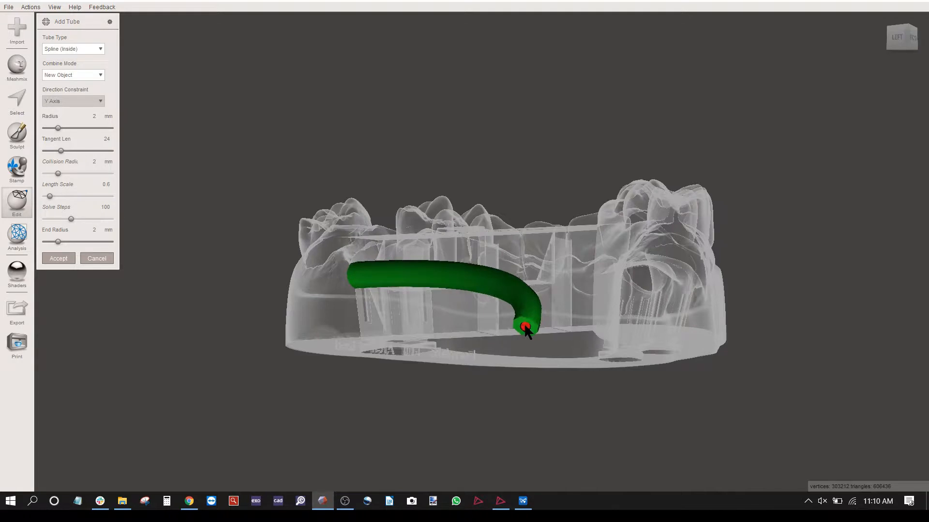
{"action": "right_click_drag", "start_coordinate": [573, 319], "coordinate": [611, 201]}
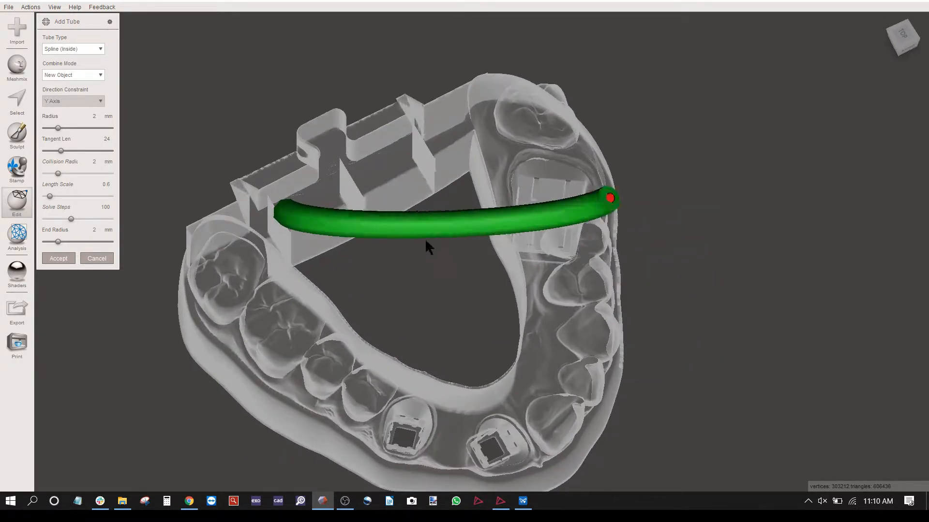
{"action": "left_click", "coordinate": [331, 246]}
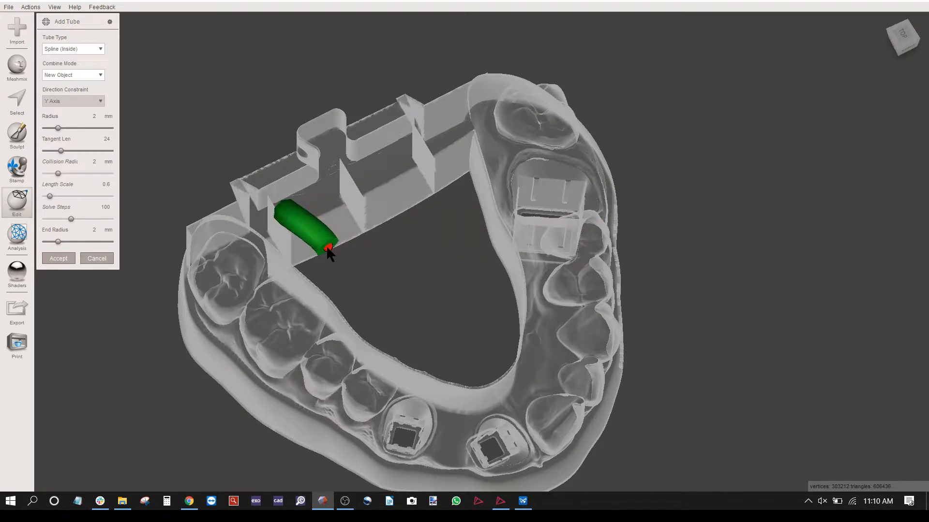
Lower the tube's outer end on the rear wall toward the bottom edge of the model base
{"action": "right_click_drag", "start_coordinate": [507, 225], "coordinate": [573, 206]}
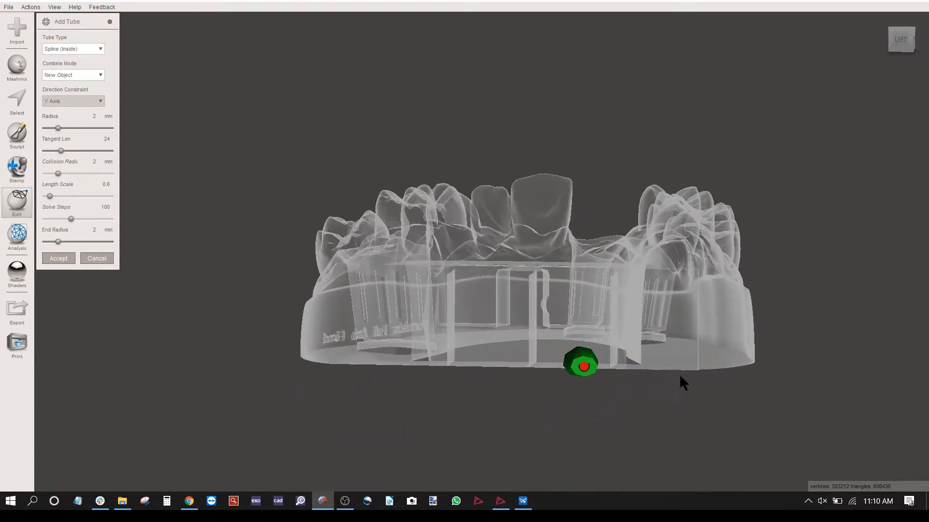
{"action": "scroll", "coordinate": [683, 381], "scroll_direction": "up", "scroll_amount": 5}
{"action": "right_click_drag", "start_coordinate": [473, 330], "coordinate": [591, 343]}
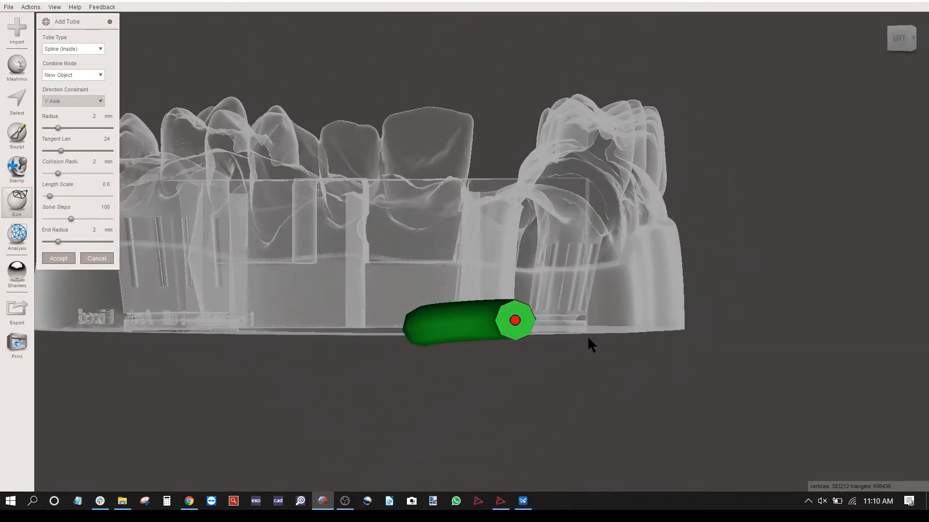
{"action": "left_click_drag", "start_coordinate": [517, 322], "coordinate": [522, 330]}
{"action": "right_click_drag", "start_coordinate": [530, 281], "coordinate": [428, 105]}
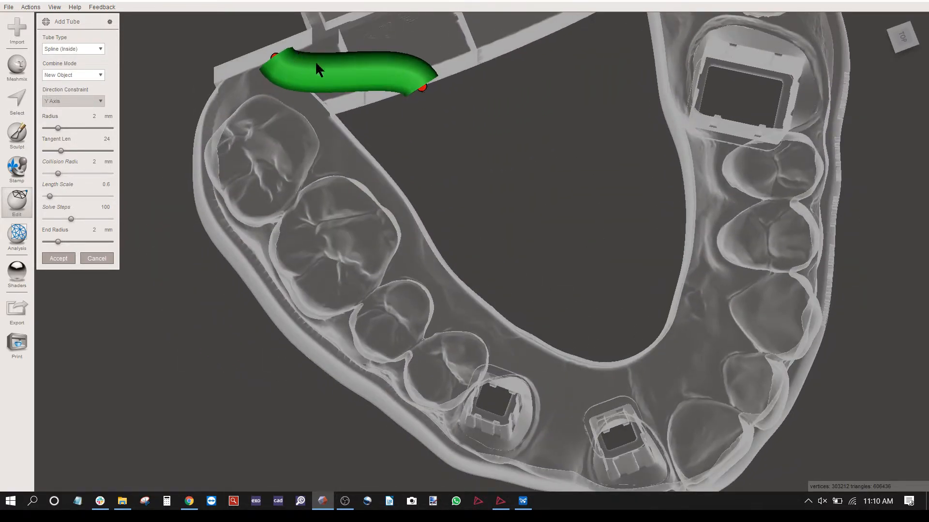
Apply the 2 mm radius tube with the Boolean combine mode to cut a vent hole through the upper model's rear wall
{"action": "right_click_drag", "start_coordinate": [481, 199], "coordinate": [485, 161]}
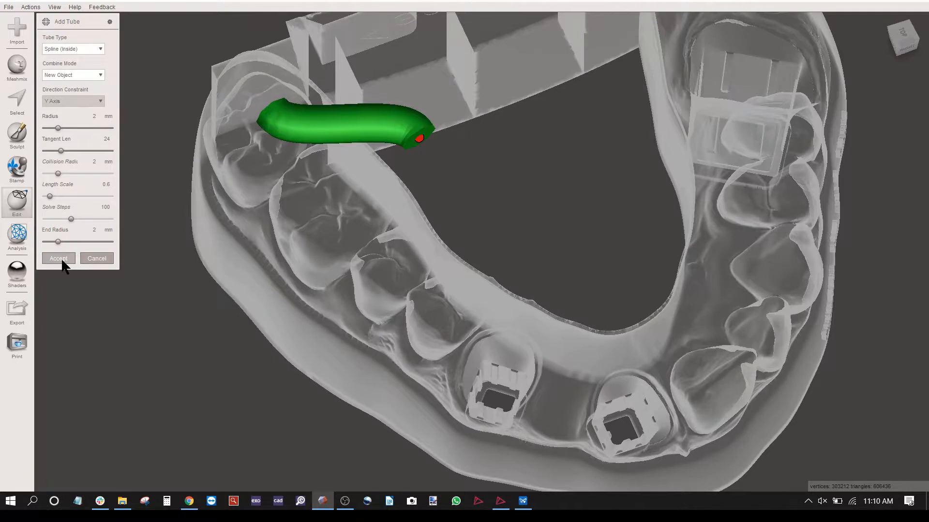
{"action": "left_click", "coordinate": [60, 259]}
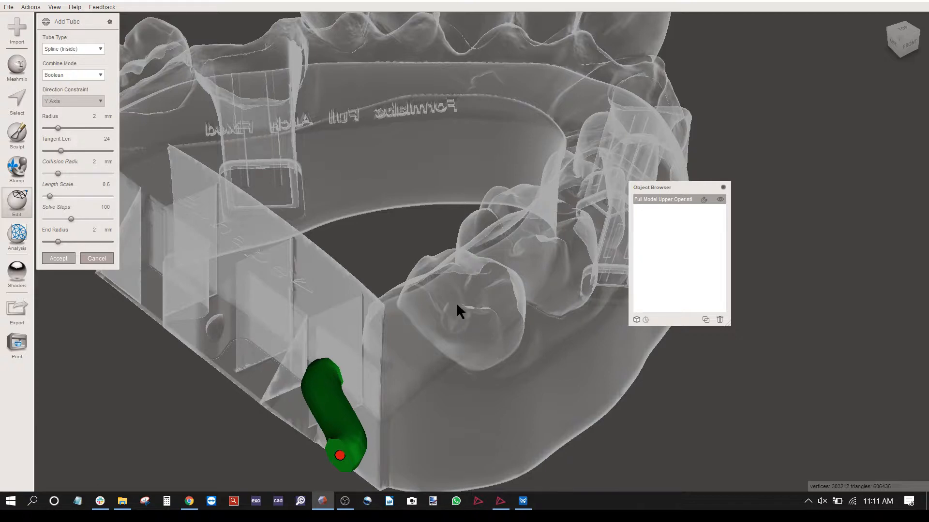
{"action": "key", "text": "Return"}
{"action": "right_click_drag", "start_coordinate": [469, 344], "coordinate": [324, 137]}
{"action": "right_click_drag", "start_coordinate": [330, 285], "coordinate": [337, 264]}
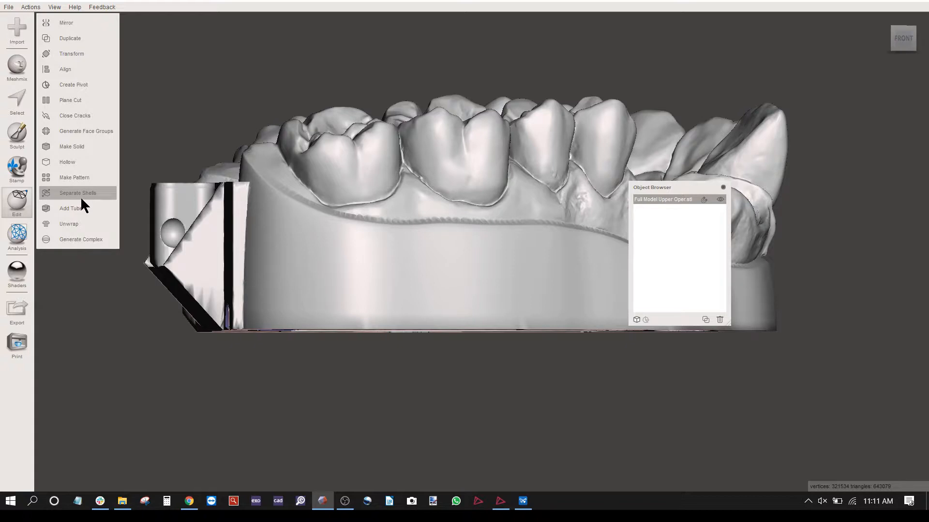
Cut a second Boolean vent tube of 2 mm radius through the base's side wall below the molars, from outer to inner face
{"action": "left_click", "coordinate": [73, 207]}
{"action": "right_click_drag", "start_coordinate": [411, 264], "coordinate": [482, 291]}
{"action": "left_click_drag", "start_coordinate": [482, 290], "coordinate": [457, 386]}
{"action": "right_click_drag", "start_coordinate": [504, 338], "coordinate": [425, 297]}
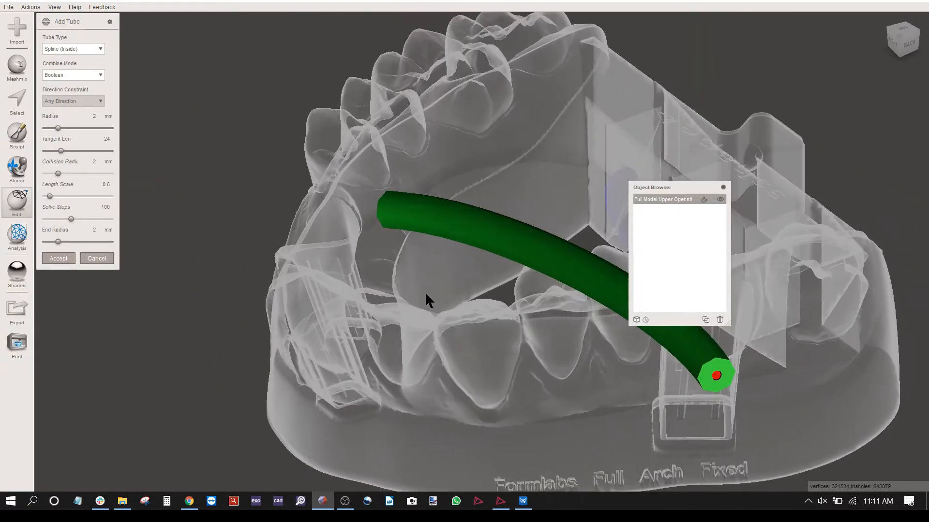
{"action": "left_click_drag", "start_coordinate": [716, 375], "coordinate": [504, 282]}
{"action": "right_click_drag", "start_coordinate": [503, 281], "coordinate": [590, 286]}
{"action": "right_click_drag", "start_coordinate": [405, 309], "coordinate": [569, 288]}
{"action": "left_click_drag", "start_coordinate": [532, 292], "coordinate": [530, 295]}
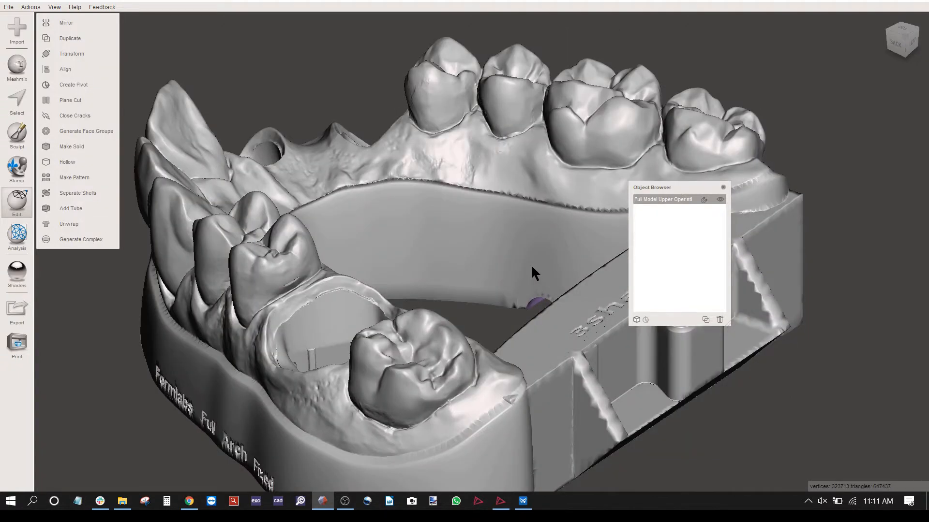
{"action": "right_click_drag", "start_coordinate": [531, 265], "coordinate": [338, 213]}
Export the vented upper model as binary STL named Full Model Upper Oper 2 in the Files for cupping video folder
{"action": "left_click", "coordinate": [9, 7]}
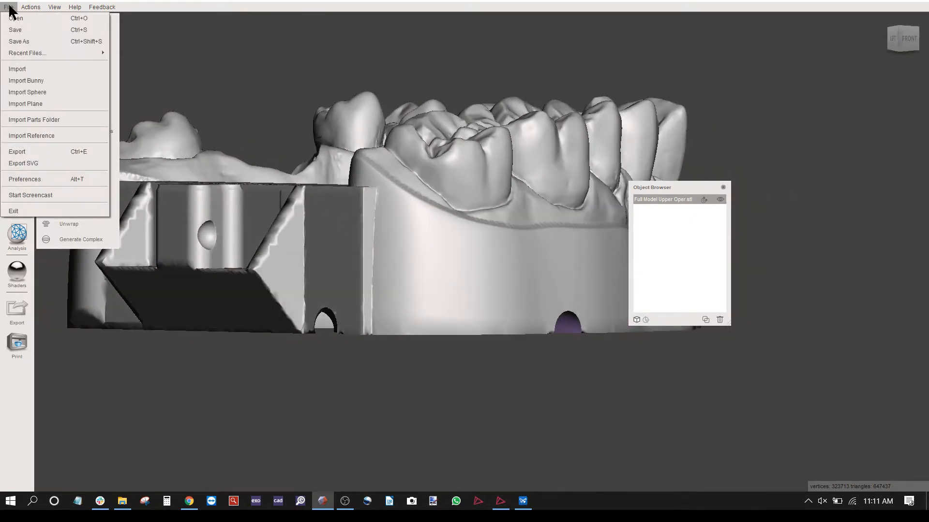
{"action": "left_click", "coordinate": [9, 8]}
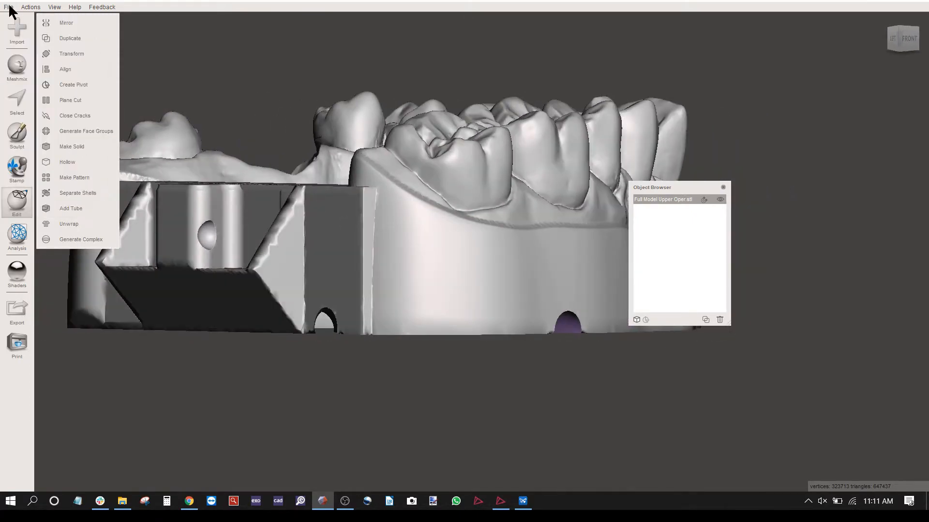
{"action": "left_click", "coordinate": [19, 303]}
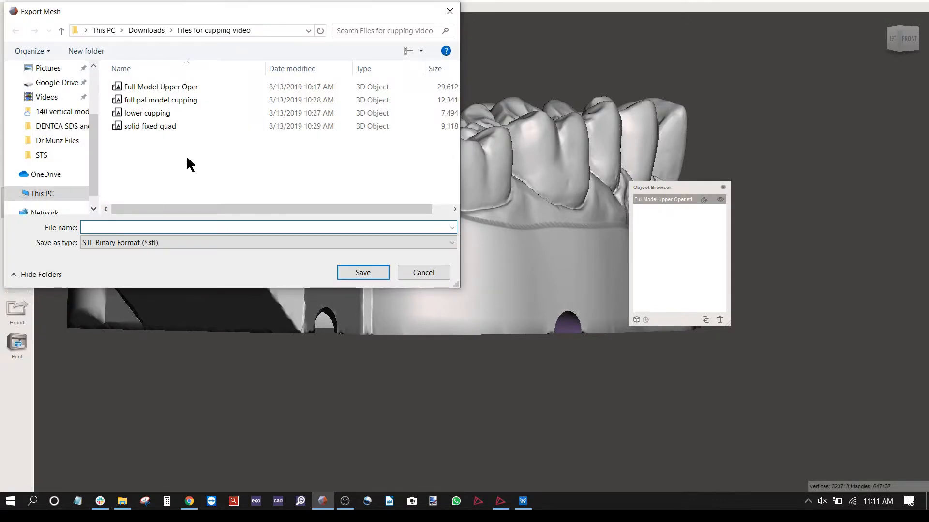
{"action": "left_click", "coordinate": [174, 87]}
{"action": "left_click", "coordinate": [174, 227]}
{"action": "left_click", "coordinate": [177, 228]}
{"action": "type", "text": "2"}
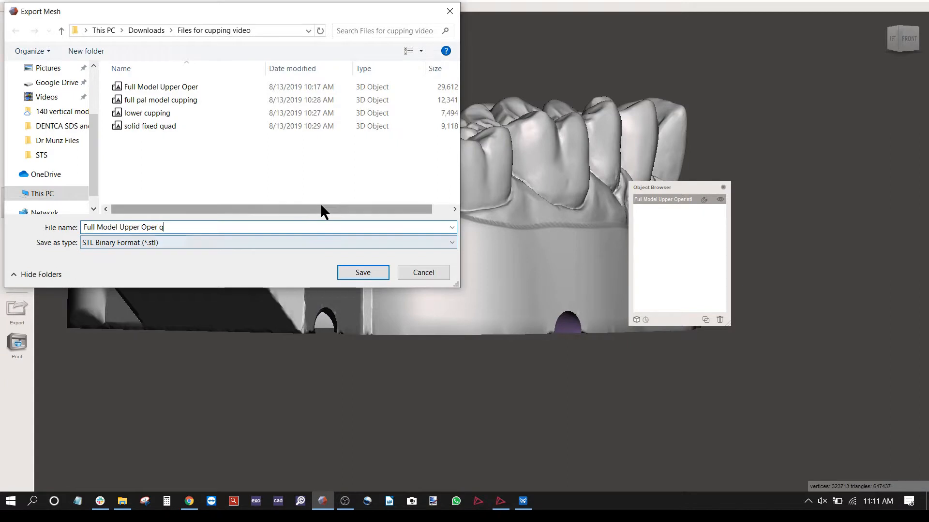
{"action": "left_click", "coordinate": [348, 272]}
{"action": "left_click", "coordinate": [518, 271]}
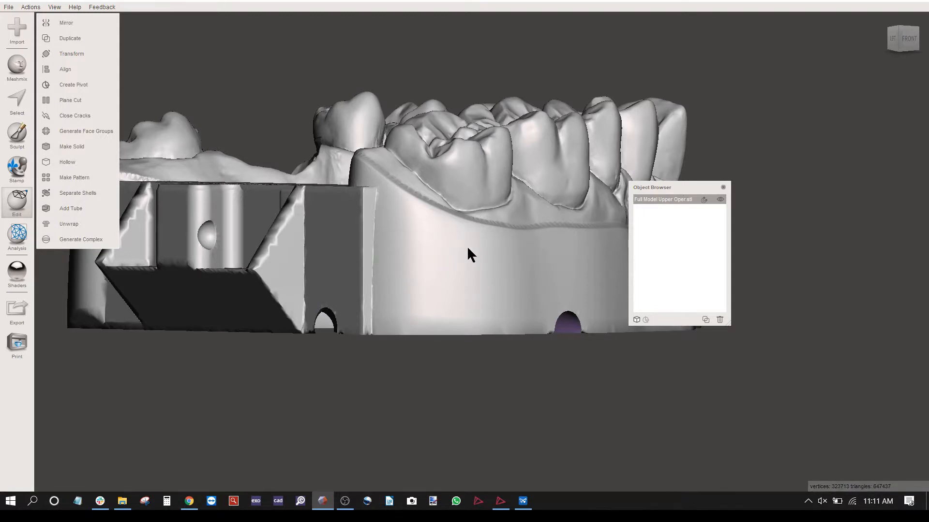
Replace the scene with the full pal model cupping file from the Files for cupping video folder and close the Object Browser
{"action": "key", "text": "alt+Tab"}
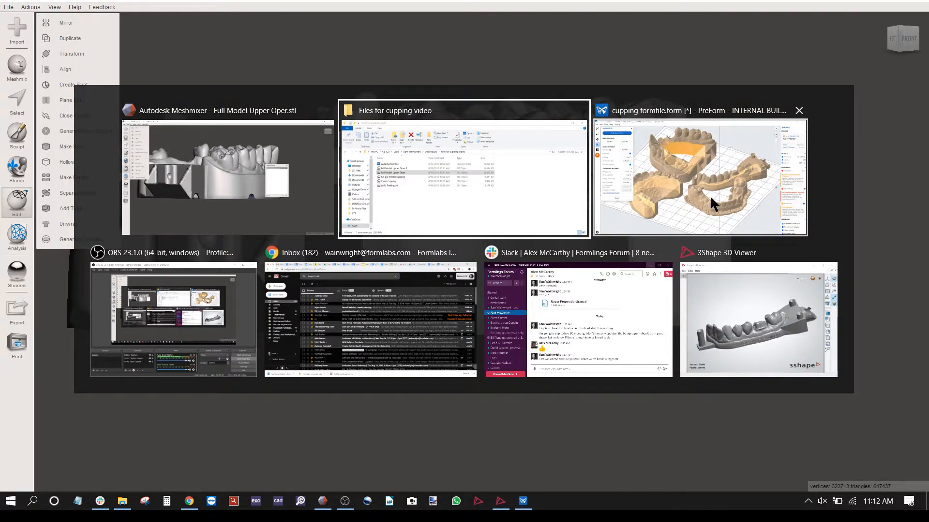
{"action": "left_click", "coordinate": [447, 205]}
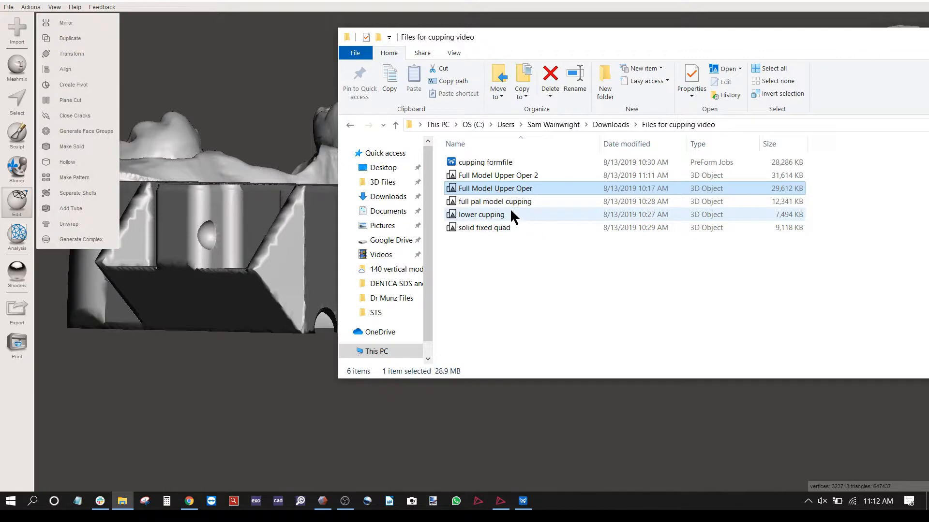
{"action": "left_click", "coordinate": [518, 201]}
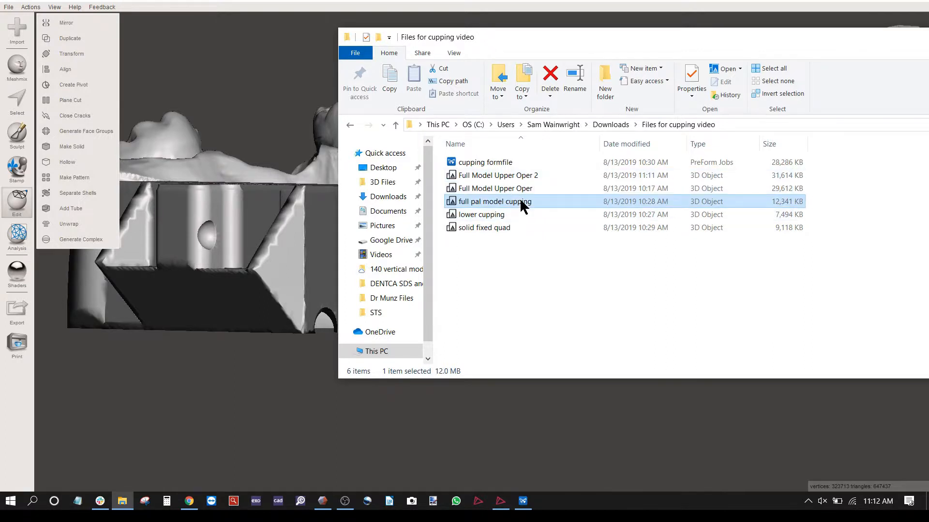
{"action": "left_click_drag", "start_coordinate": [490, 204], "coordinate": [271, 205]}
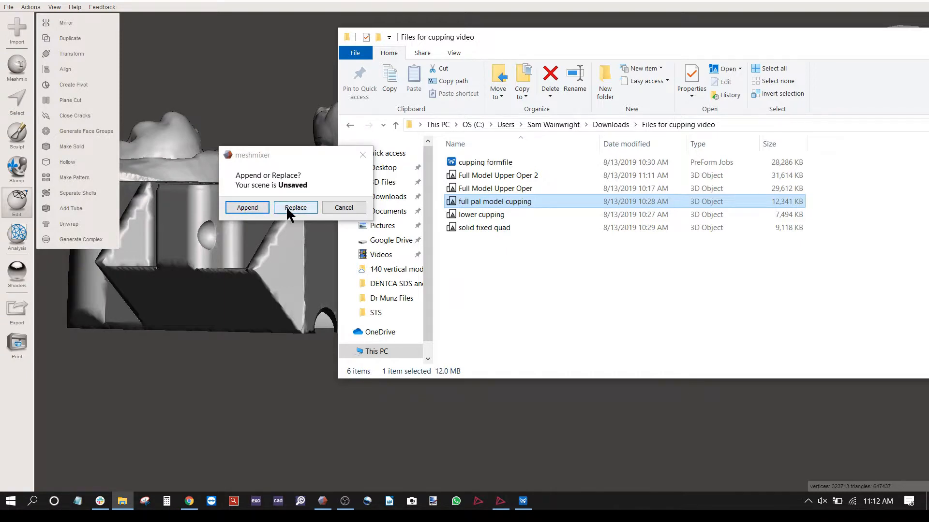
{"action": "left_click", "coordinate": [286, 206]}
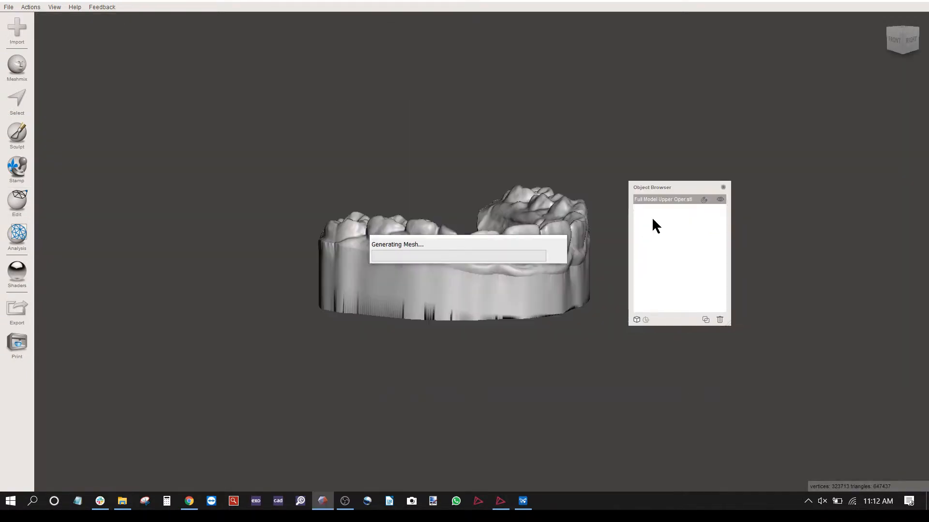
{"action": "left_click", "coordinate": [722, 188]}
Start a 2 mm radius Add Tube operation on the palate model and lower both tube ends toward the base edge on opposite sides
{"action": "right_click_drag", "start_coordinate": [722, 186], "coordinate": [147, 208]}
{"action": "left_click", "coordinate": [17, 201]}
{"action": "left_click", "coordinate": [78, 209]}
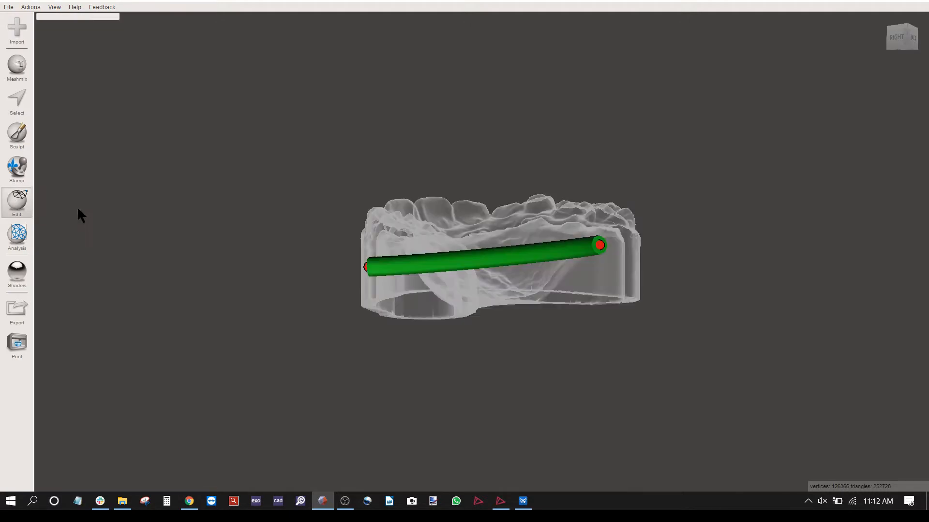
{"action": "left_click_drag", "start_coordinate": [596, 255], "coordinate": [590, 296]}
{"action": "right_click_drag", "start_coordinate": [590, 296], "coordinate": [530, 231]}
{"action": "right_click_drag", "start_coordinate": [458, 388], "coordinate": [407, 253]}
{"action": "left_click_drag", "start_coordinate": [351, 253], "coordinate": [360, 281]}
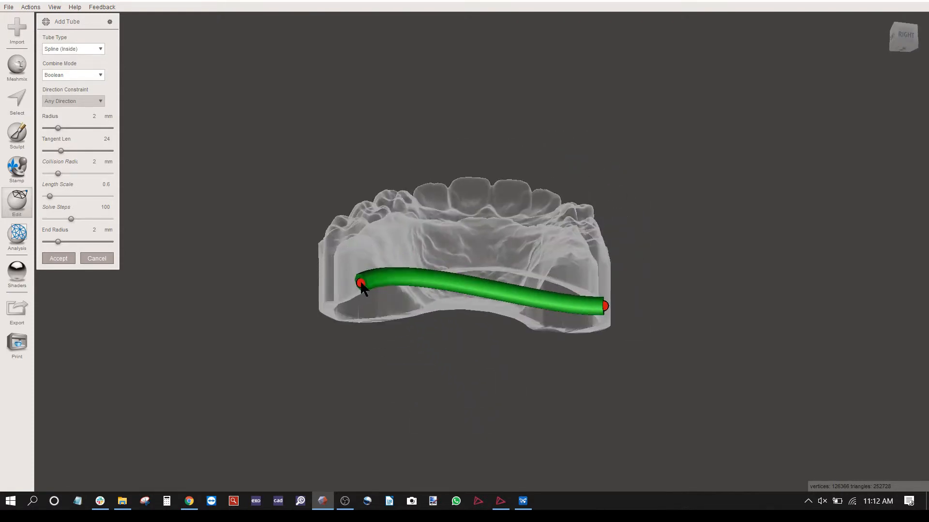
Reposition the tube ends along the palate model's outer wall at the base edge, one toward the front teeth, and apply the Boolean cut
{"action": "right_click_drag", "start_coordinate": [463, 248], "coordinate": [561, 354]}
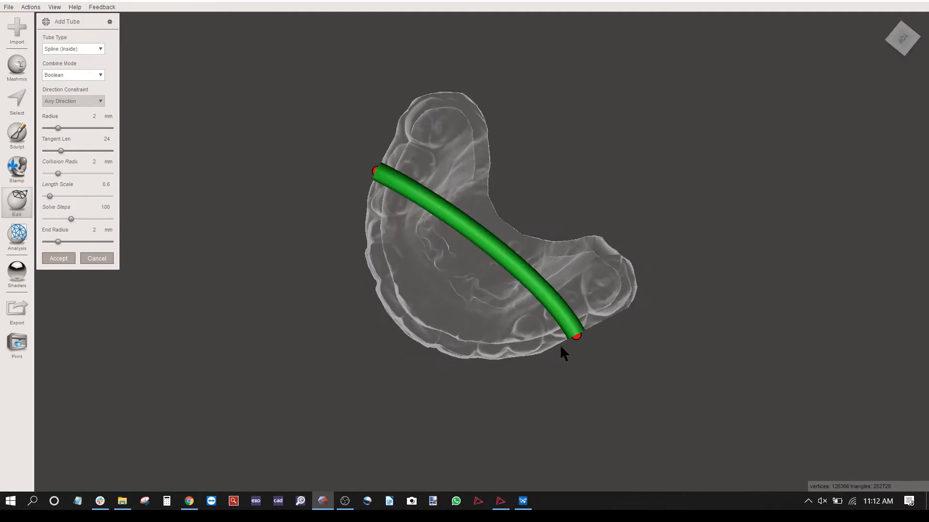
{"action": "left_click_drag", "start_coordinate": [576, 336], "coordinate": [472, 352]}
{"action": "right_click_drag", "start_coordinate": [472, 352], "coordinate": [497, 291]}
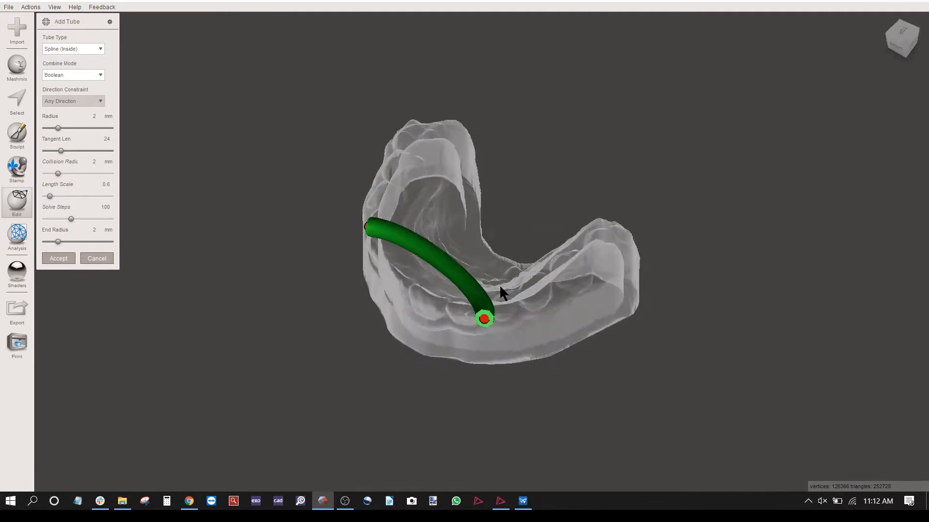
{"action": "left_click_drag", "start_coordinate": [498, 298], "coordinate": [456, 351]}
{"action": "right_click_drag", "start_coordinate": [491, 341], "coordinate": [640, 336]}
{"action": "left_click_drag", "start_coordinate": [425, 355], "coordinate": [446, 356]}
{"action": "right_click_drag", "start_coordinate": [446, 356], "coordinate": [419, 333]}
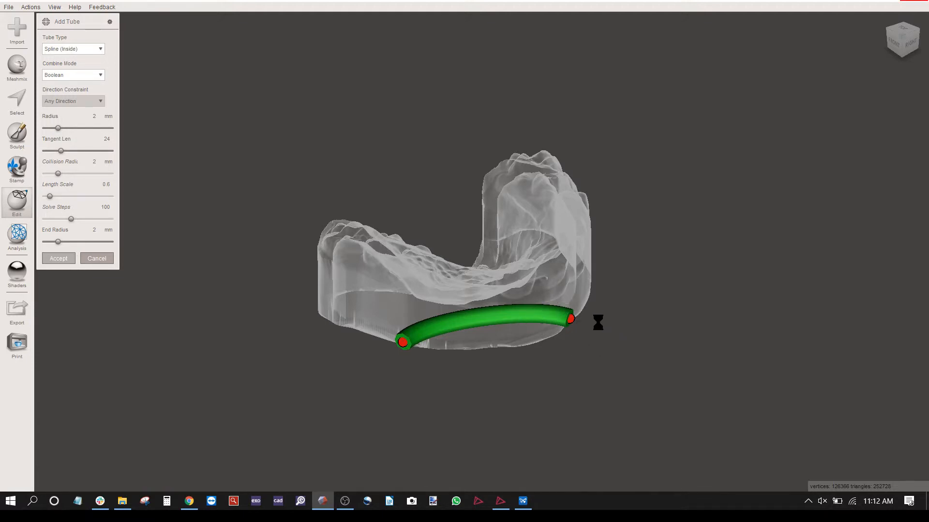
{"action": "right_click_drag", "start_coordinate": [512, 265], "coordinate": [450, 351]}
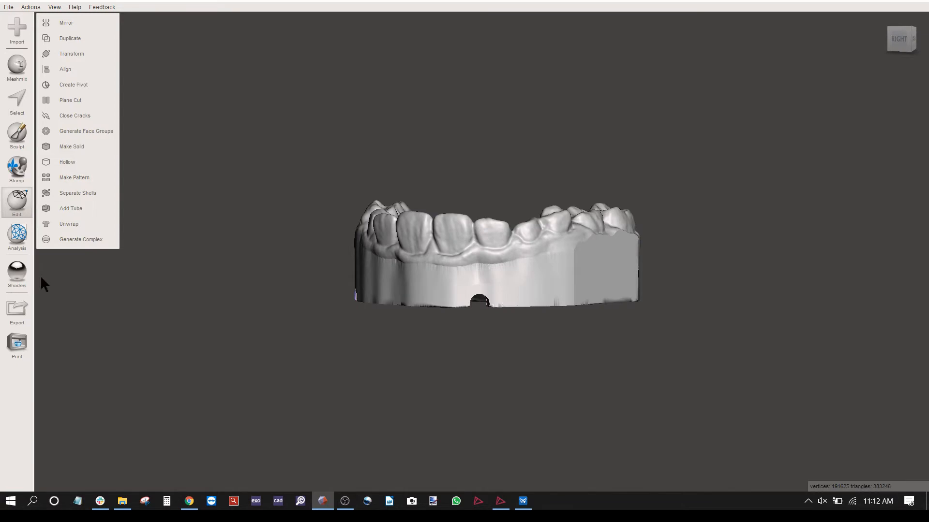
Export the vented palate model as binary STL named full pal model cupping 2 in the same folder
{"action": "left_click", "coordinate": [19, 309]}
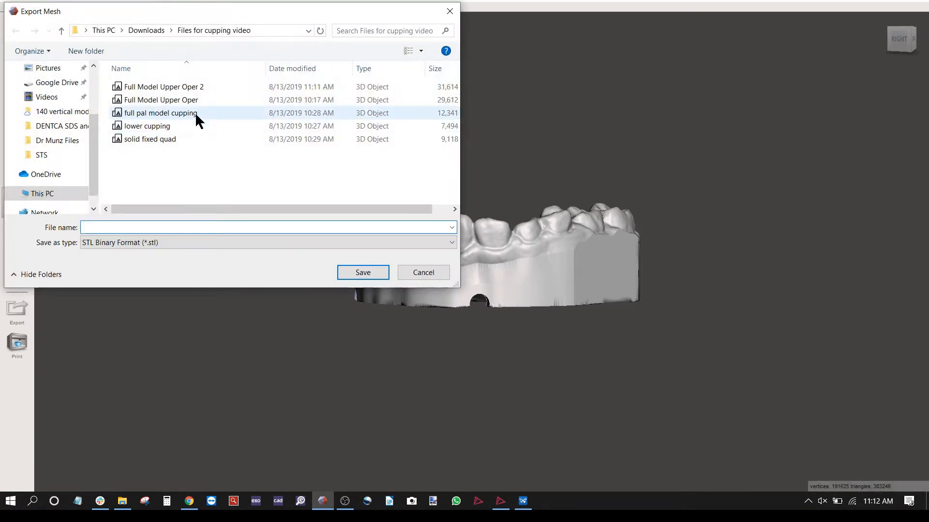
{"action": "left_click", "coordinate": [195, 112]}
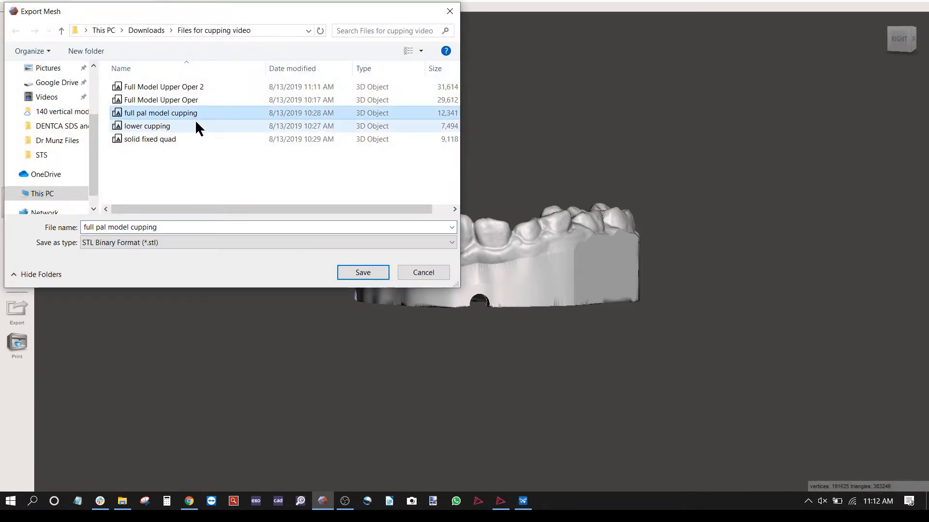
{"action": "left_click", "coordinate": [166, 230]}
{"action": "left_click", "coordinate": [182, 230]}
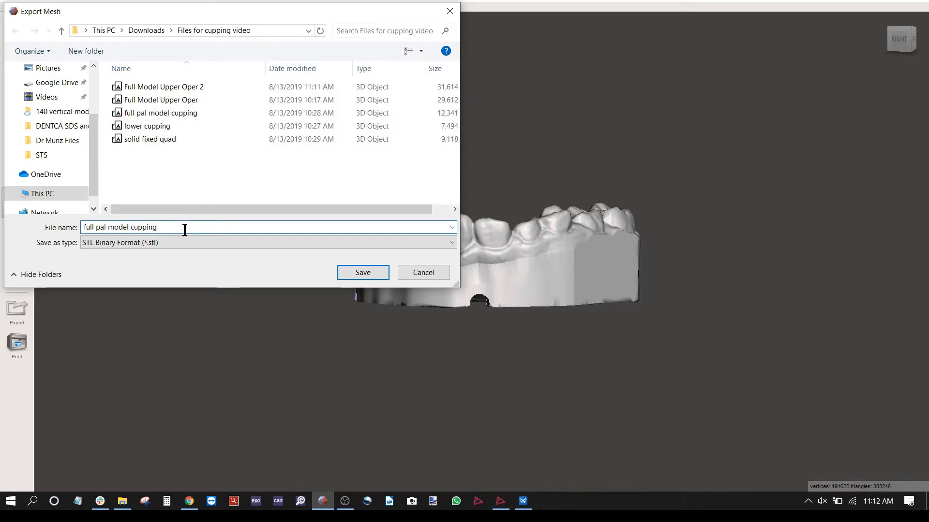
{"action": "type", "text": "2"}
{"action": "left_click", "coordinate": [365, 273]}
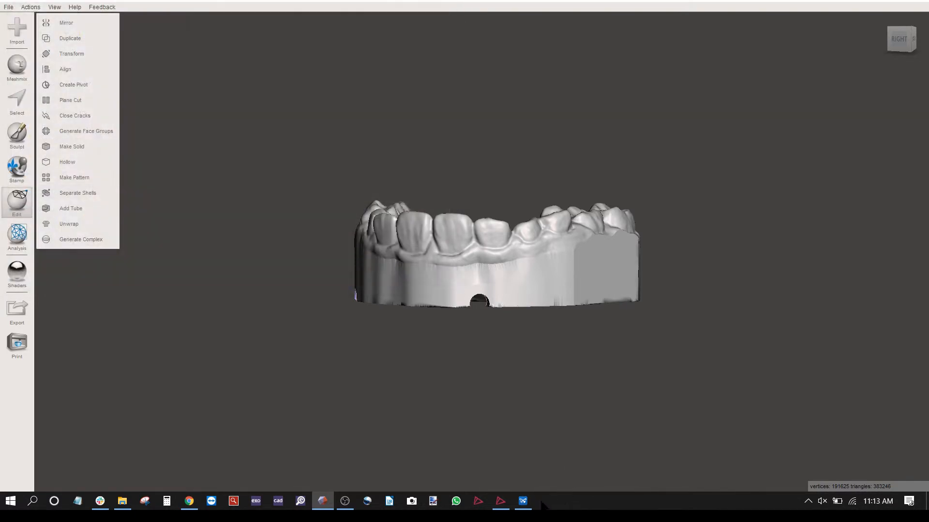
Switch to PreForm and delete the original Full Model Upper Oper and full pal model cupping models from the build platform
{"action": "left_click", "coordinate": [531, 504]}
{"action": "scroll", "coordinate": [648, 225], "scroll_direction": "up", "scroll_amount": 5}
{"action": "left_click", "coordinate": [323, 276]}
{"action": "left_click", "coordinate": [346, 196], "text": "ctrl"}
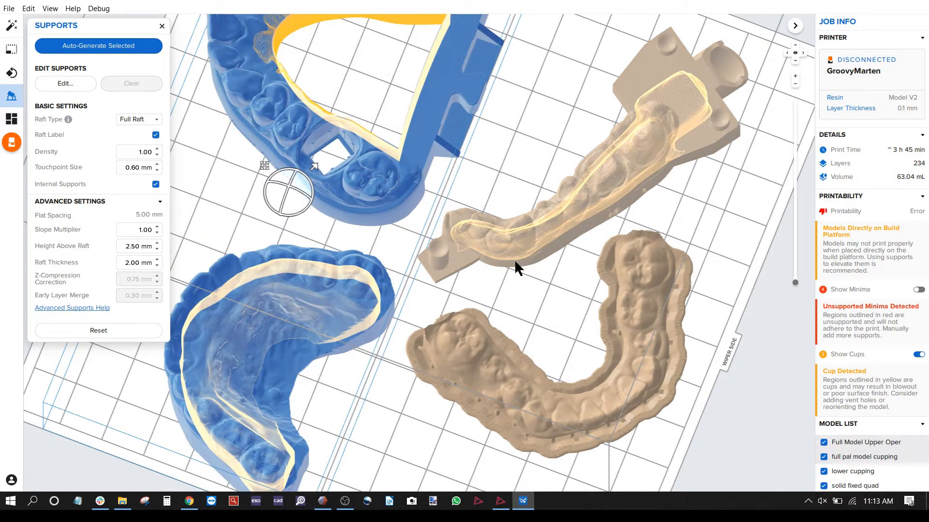
{"action": "scroll", "coordinate": [515, 259], "scroll_direction": "down", "scroll_amount": 2}
{"action": "key", "text": "Delete"}
Import the Full Model Upper Oper 2 and full pal model cupping 2 files into PreForm together and repair the damaged models
{"action": "key", "text": "alt+Tab"}
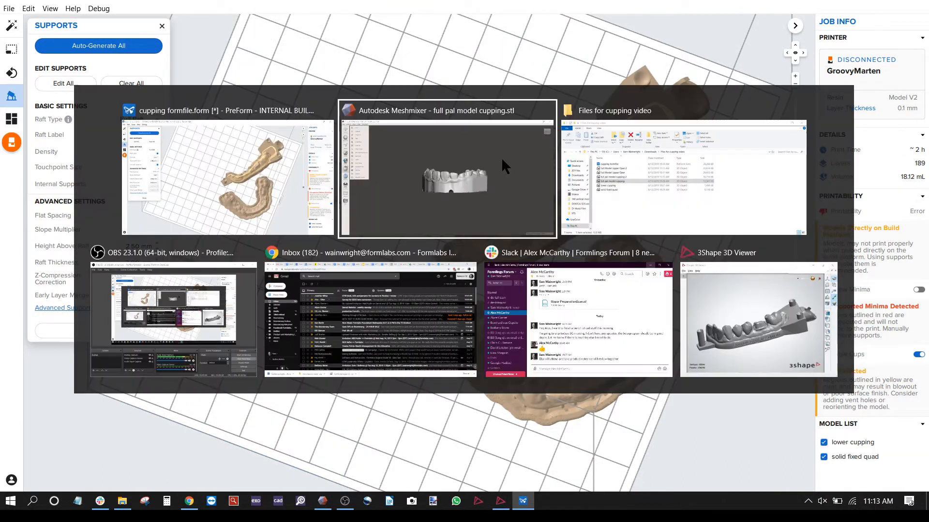
{"action": "key", "text": "alt+Tab"}
{"action": "left_click", "coordinate": [503, 202]}
{"action": "left_click", "coordinate": [509, 175], "text": "ctrl"}
{"action": "left_click_drag", "start_coordinate": [509, 175], "coordinate": [288, 257]}
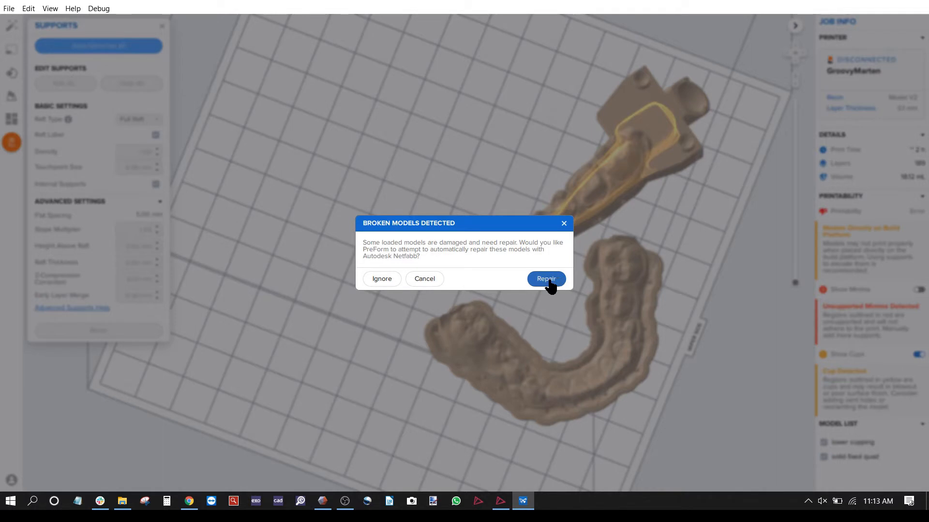
{"action": "left_click", "coordinate": [547, 280]}
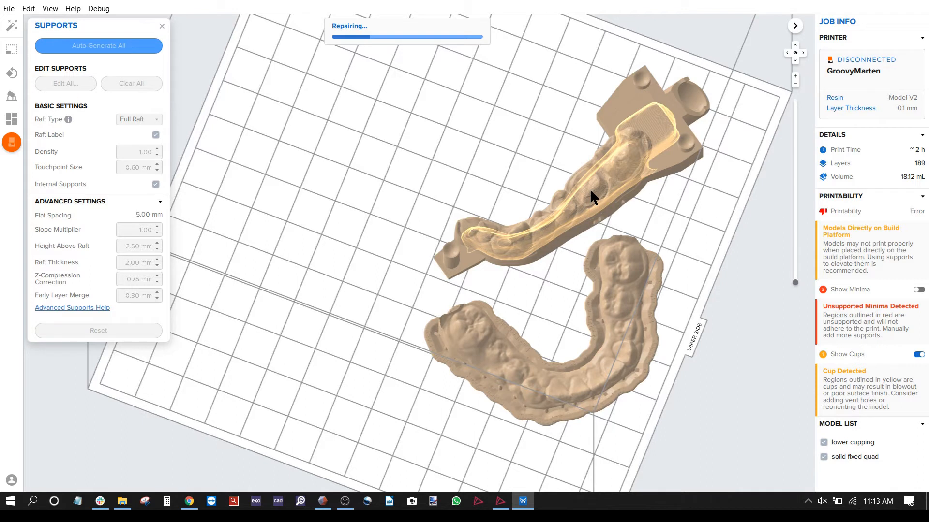
Delete the solid fixed quad model from the build platform
{"action": "right_click_drag", "start_coordinate": [668, 266], "coordinate": [626, 256]}
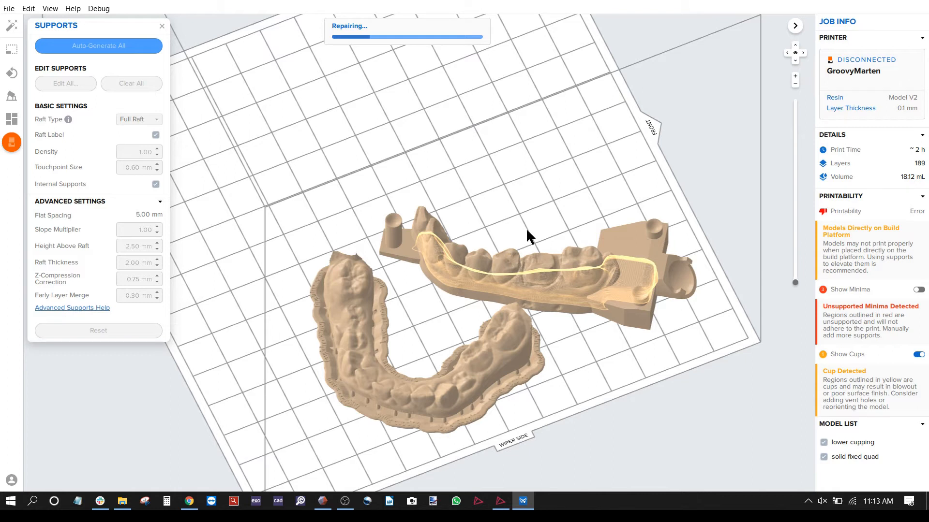
{"action": "left_click", "coordinate": [553, 263]}
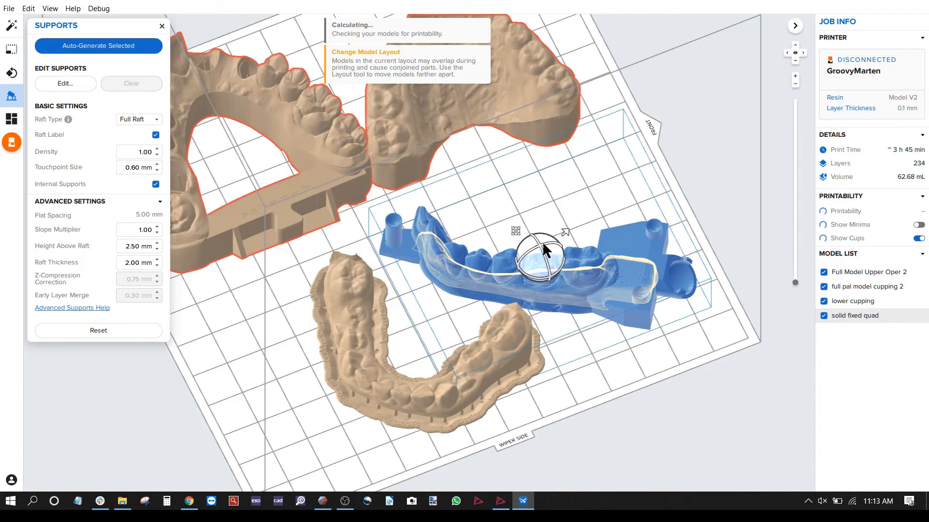
{"action": "right_click_drag", "start_coordinate": [542, 241], "coordinate": [513, 227]}
{"action": "key", "text": "Delete"}
Move the full pal model cupping 2 model away from the neighbouring upper model to clear the overlap, and deselect it
{"action": "right_click_drag", "start_coordinate": [547, 193], "coordinate": [559, 255]}
{"action": "left_click_drag", "start_coordinate": [526, 89], "coordinate": [559, 164]}
{"action": "left_click", "coordinate": [409, 145]}
{"action": "left_click", "coordinate": [520, 286]}
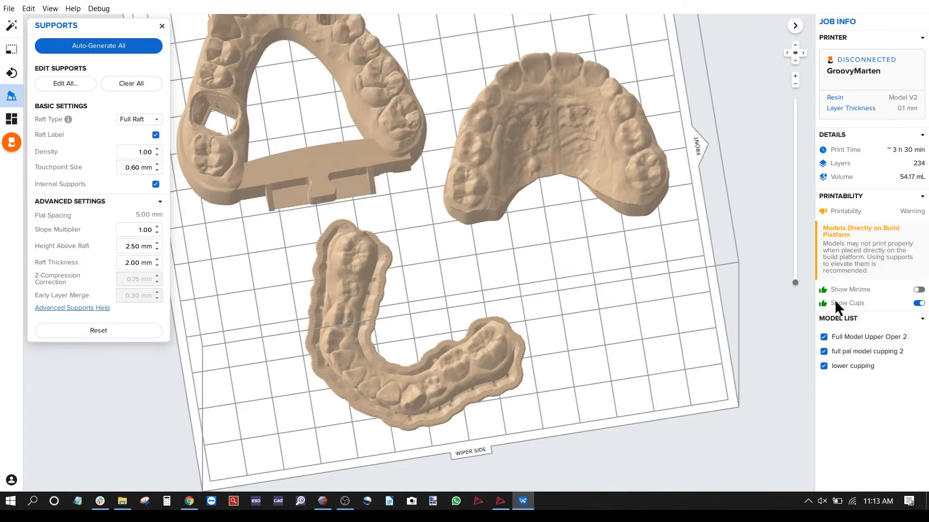
Examine the three remaining models from several angles for cups, and close the support settings
{"action": "right_click_drag", "start_coordinate": [585, 286], "coordinate": [485, 267]}
{"action": "scroll", "coordinate": [381, 257], "scroll_direction": "up", "scroll_amount": 3}
{"action": "right_click_drag", "start_coordinate": [381, 257], "coordinate": [435, 180]}
{"action": "right_click_drag", "start_coordinate": [442, 322], "coordinate": [417, 351]}
{"action": "scroll", "coordinate": [416, 351], "scroll_direction": "down", "scroll_amount": 4}
{"action": "right_click_drag", "start_coordinate": [489, 219], "coordinate": [379, 230]}
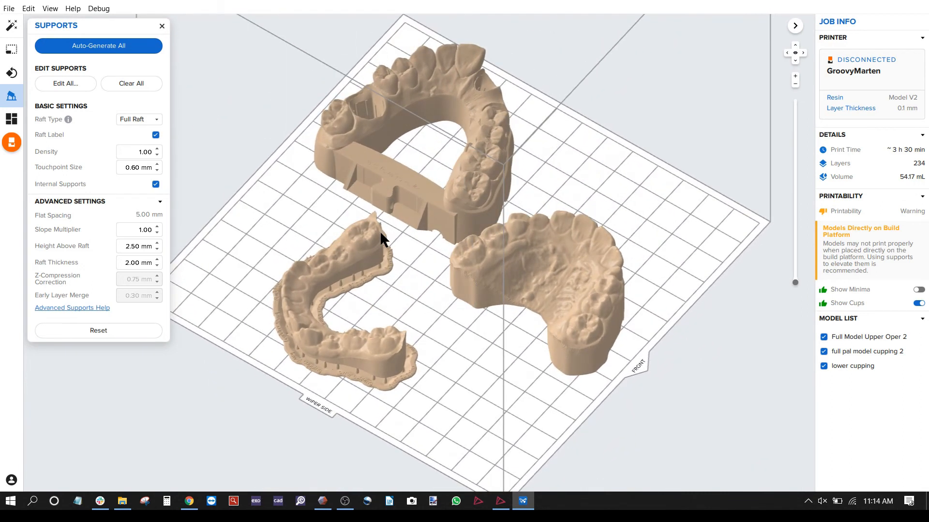
{"action": "left_click", "coordinate": [11, 97]}
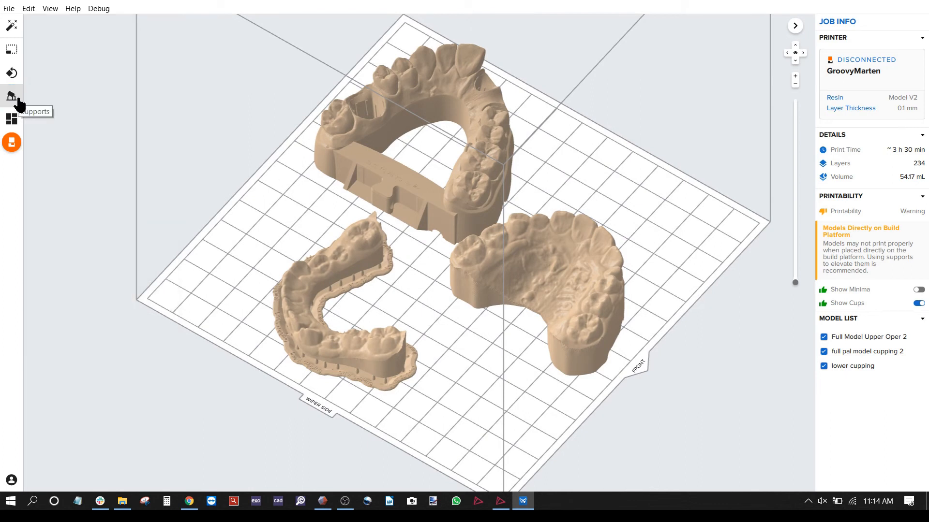
{"action": "right_click_drag", "start_coordinate": [557, 303], "coordinate": [487, 315]}
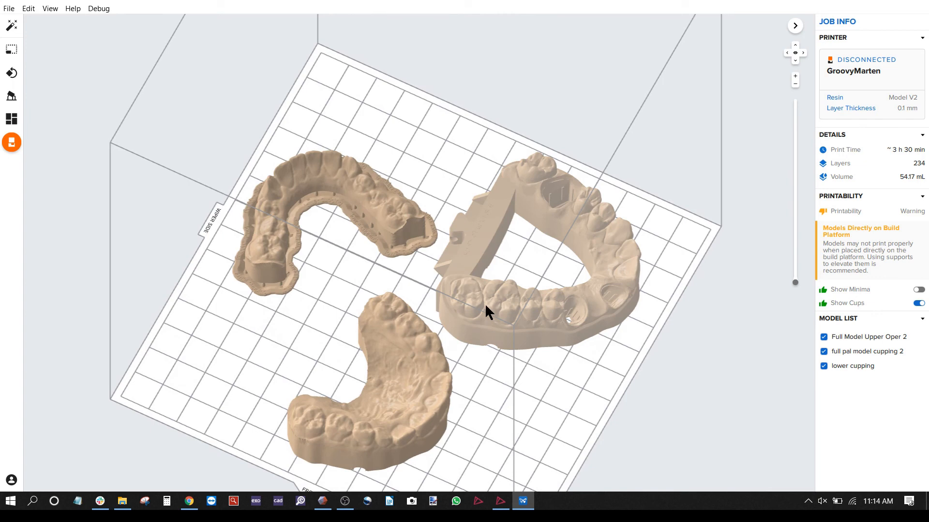